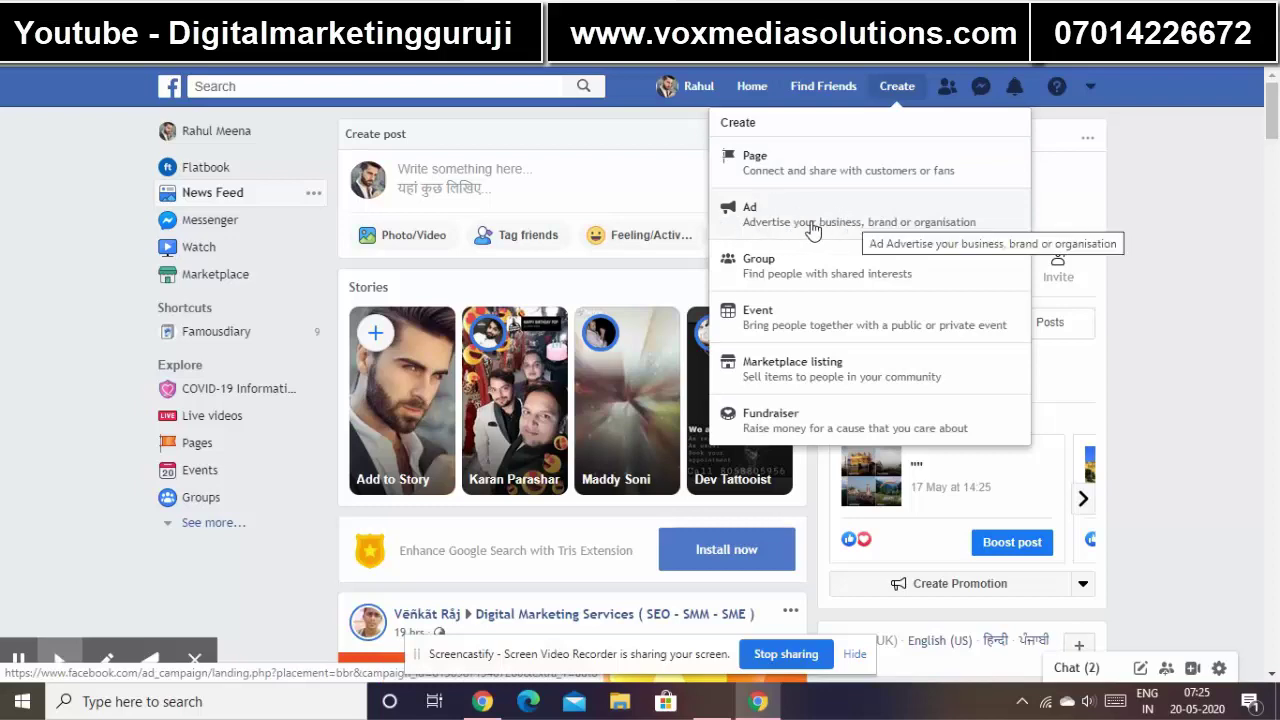
Start creating a new Facebook ad campaign and choose Brand Awareness as its marketing objective
left_click(770, 208)
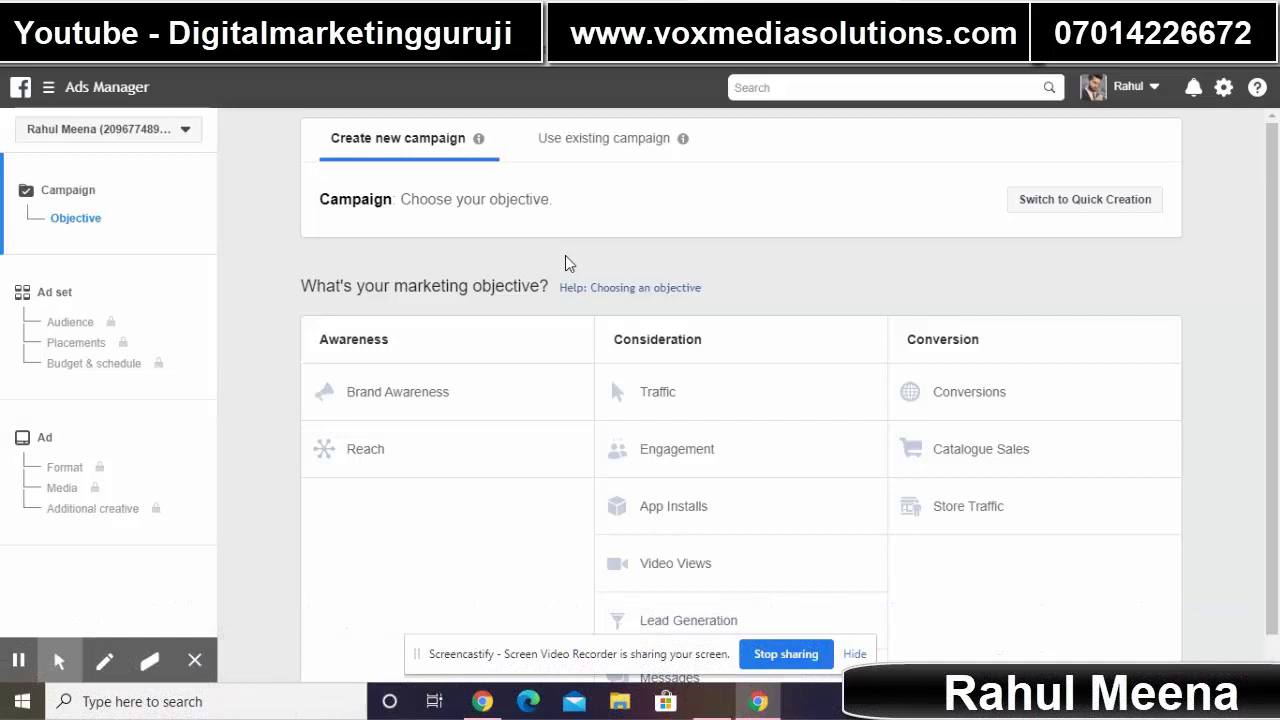
left_click(403, 394)
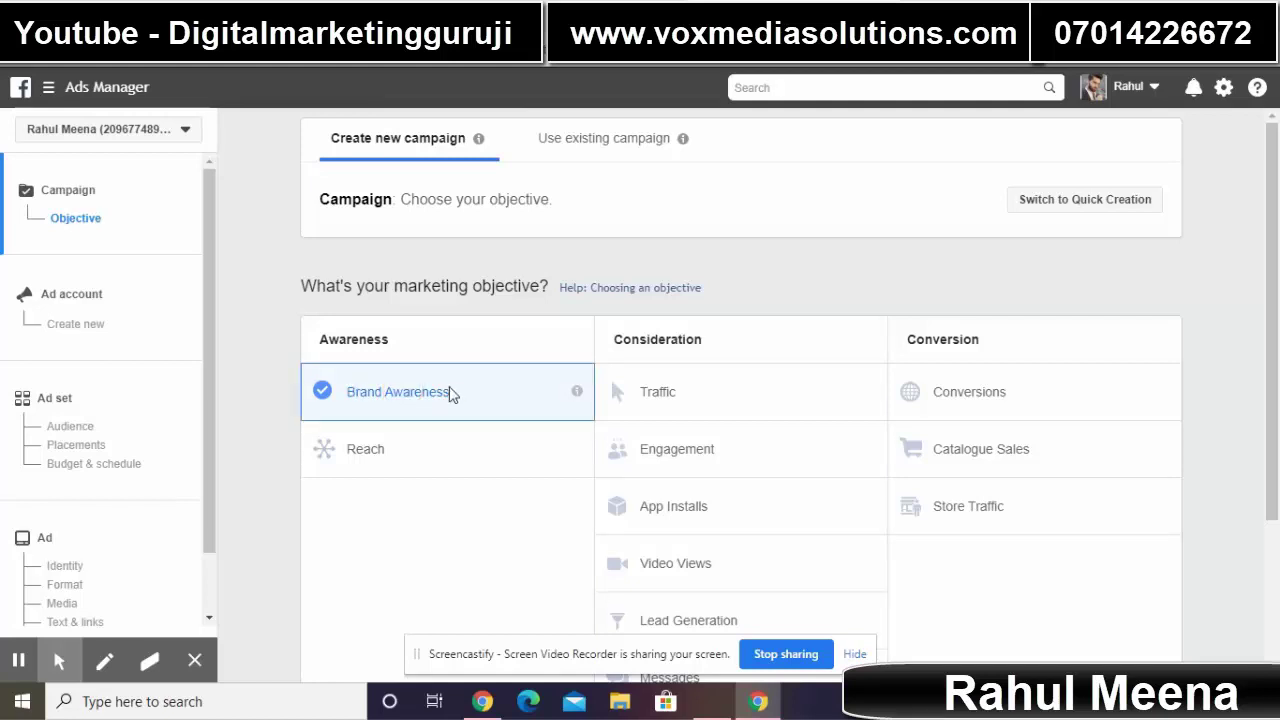
Switch the campaign budget from daily to lifetime budget and proceed to the ad account setup
scroll(451, 317, "down", 1)
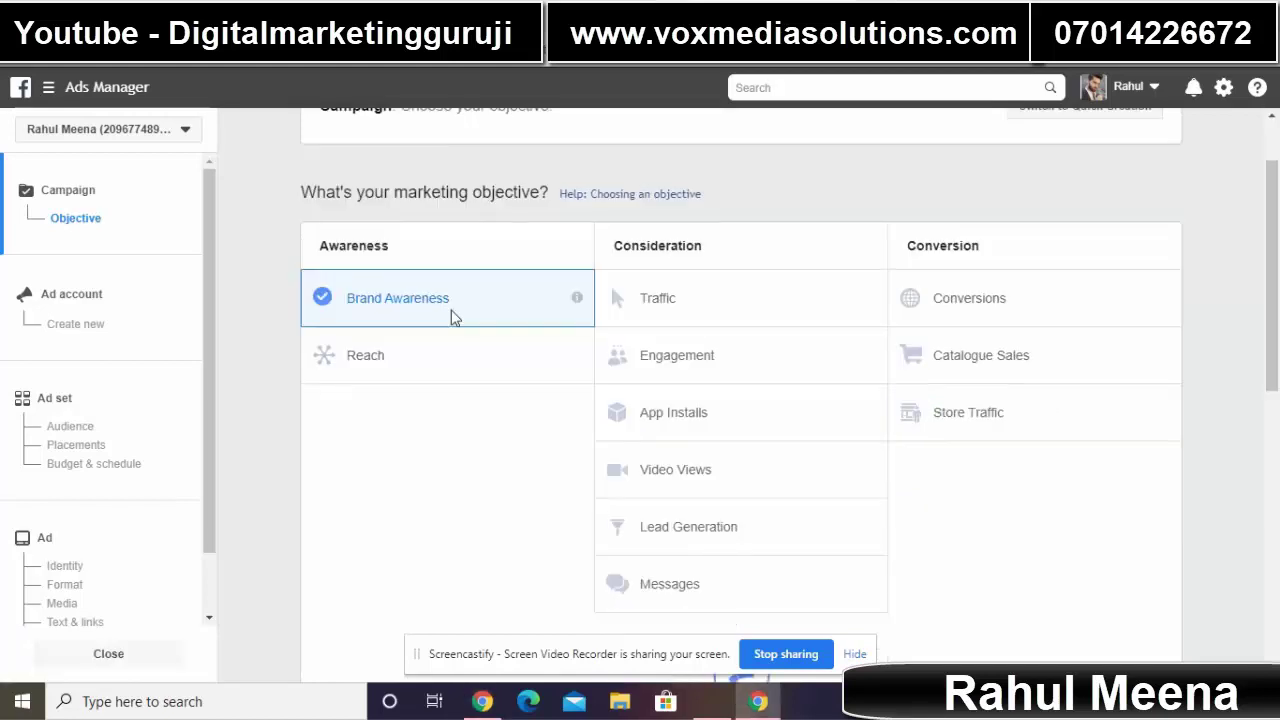
scroll(451, 317, "down", 2)
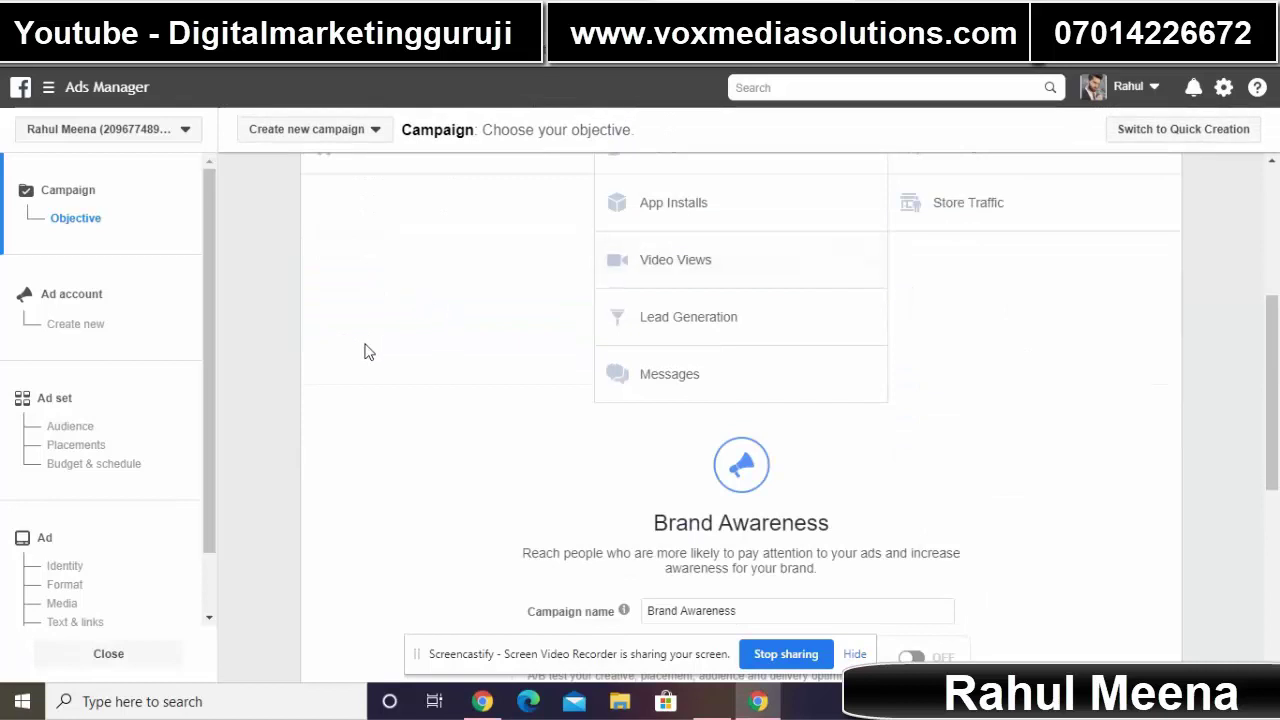
scroll(272, 409, "down", 3)
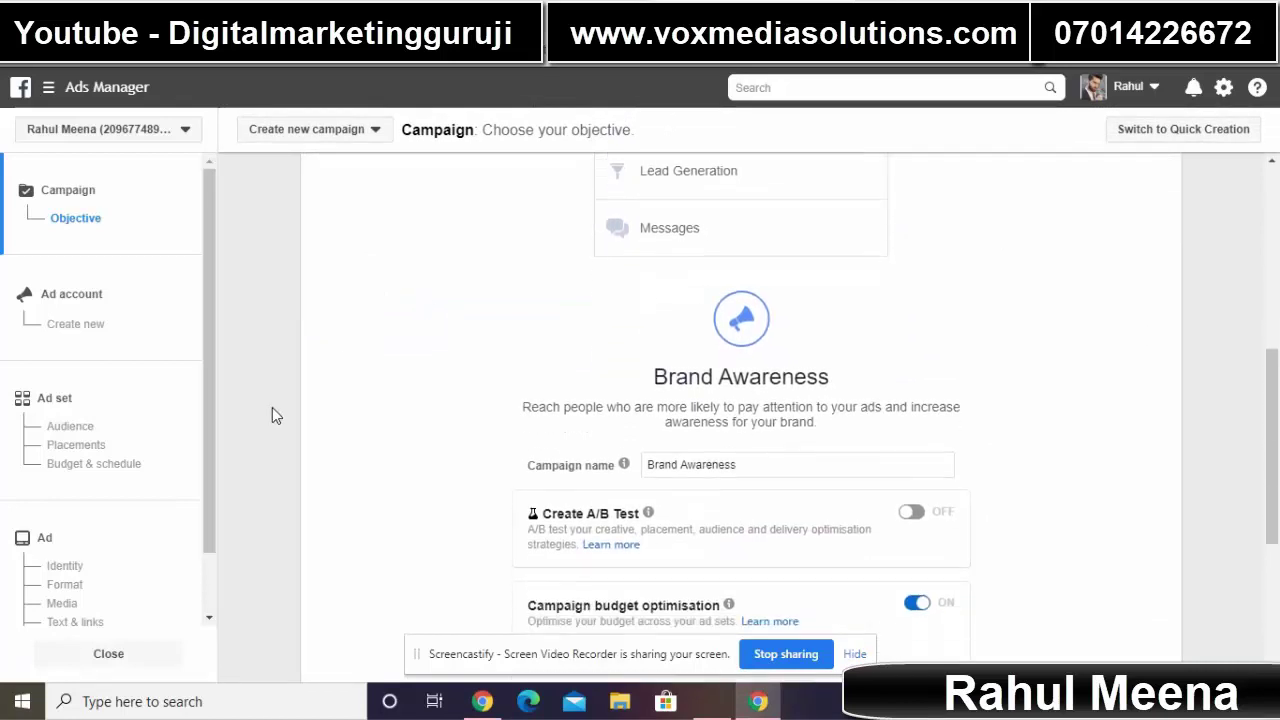
scroll(272, 407, "down", 1)
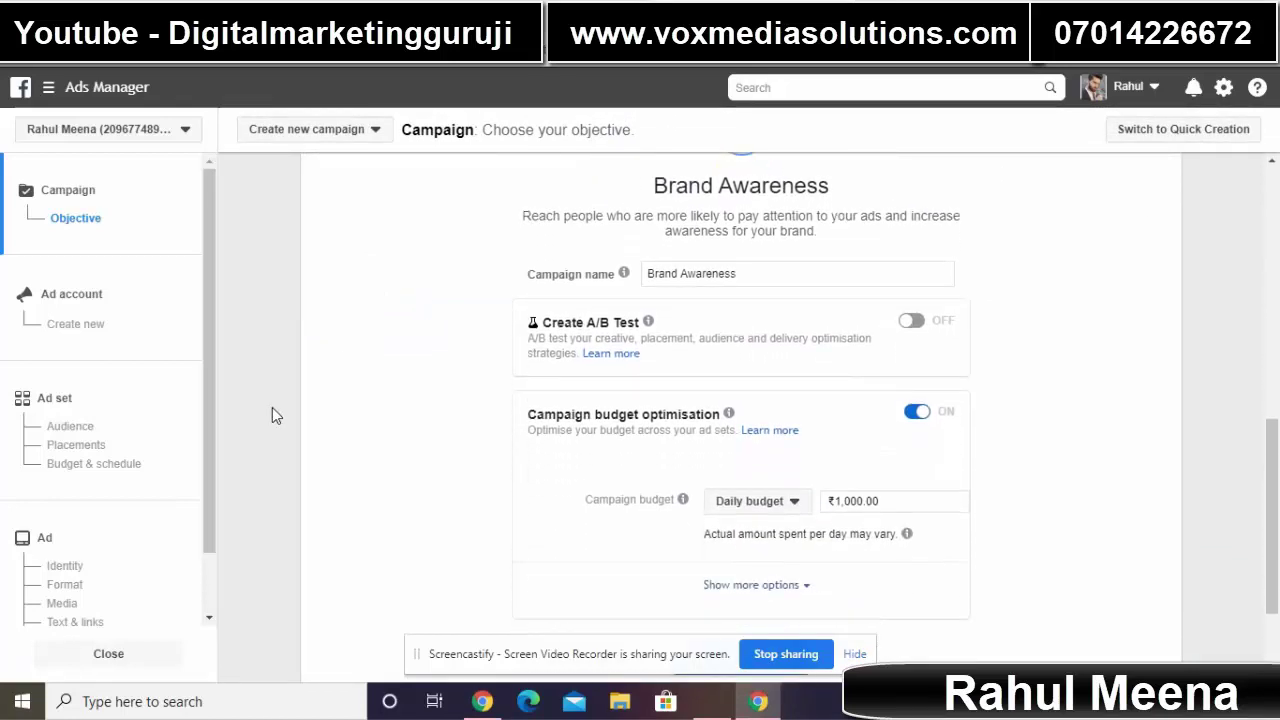
mouse_move(622, 273)
scroll(1012, 352, "down", 1)
scroll(1012, 352, "down", 1)
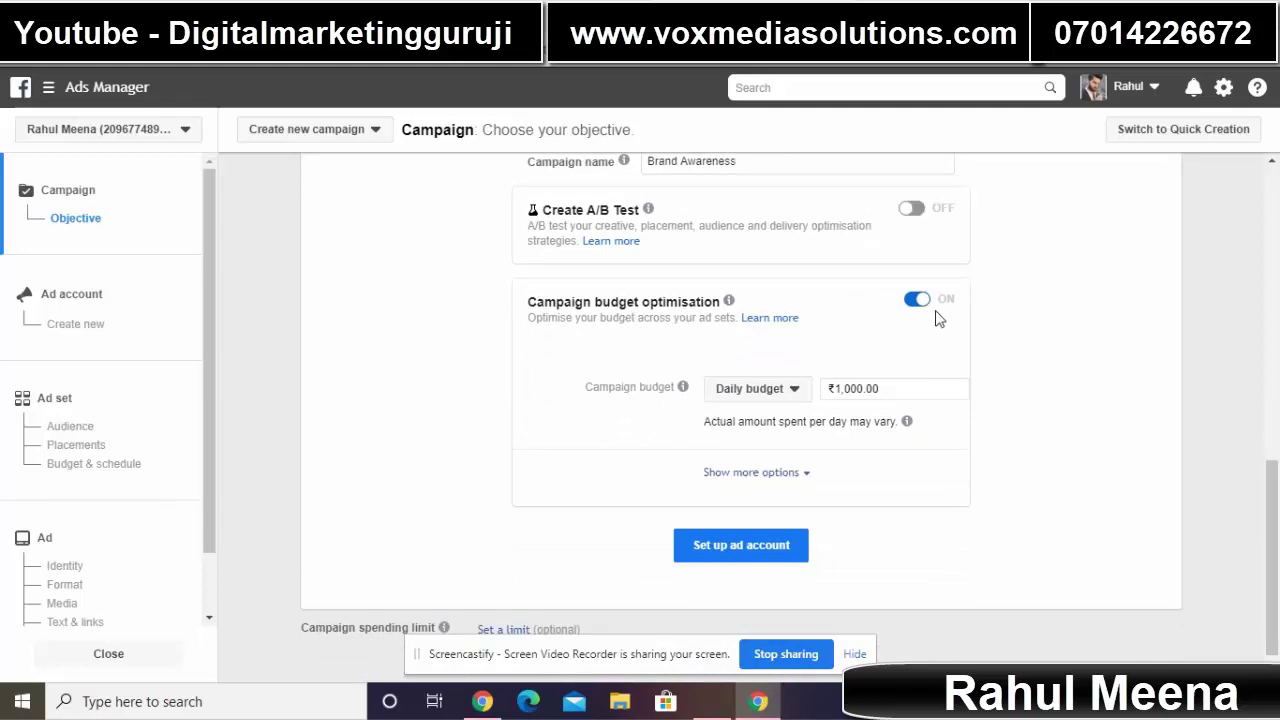
left_click(793, 392)
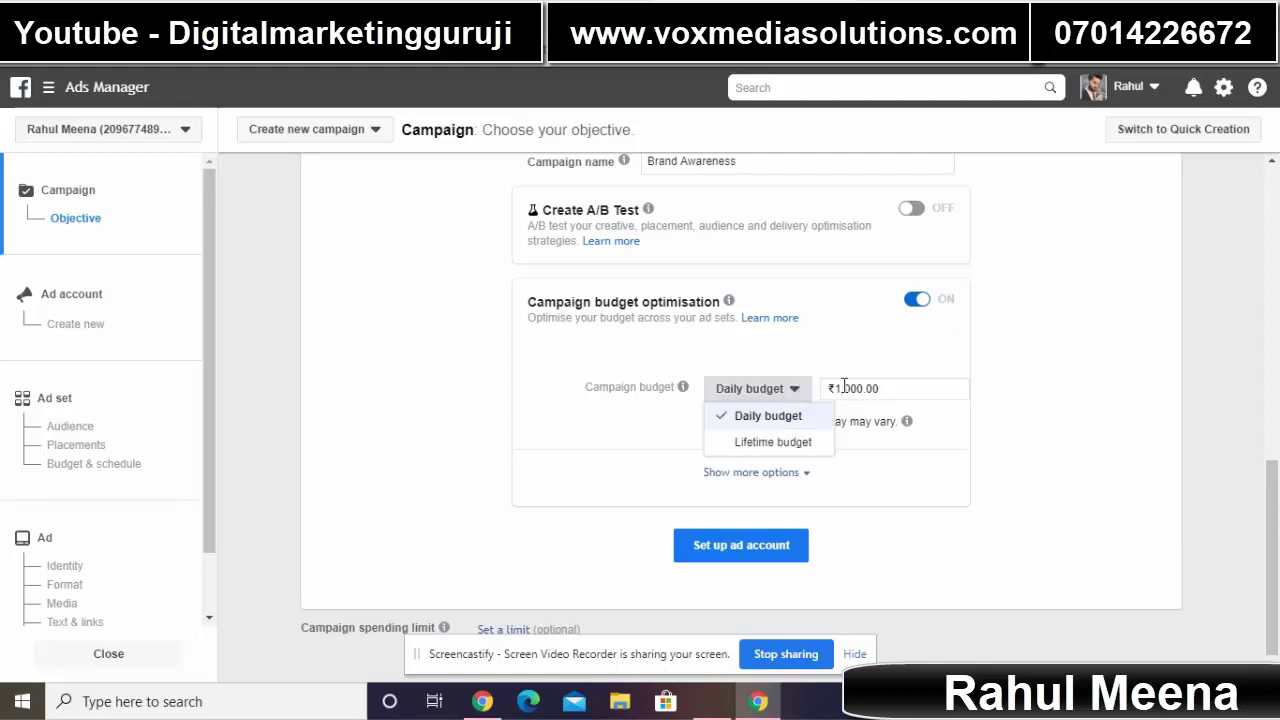
left_click(745, 447)
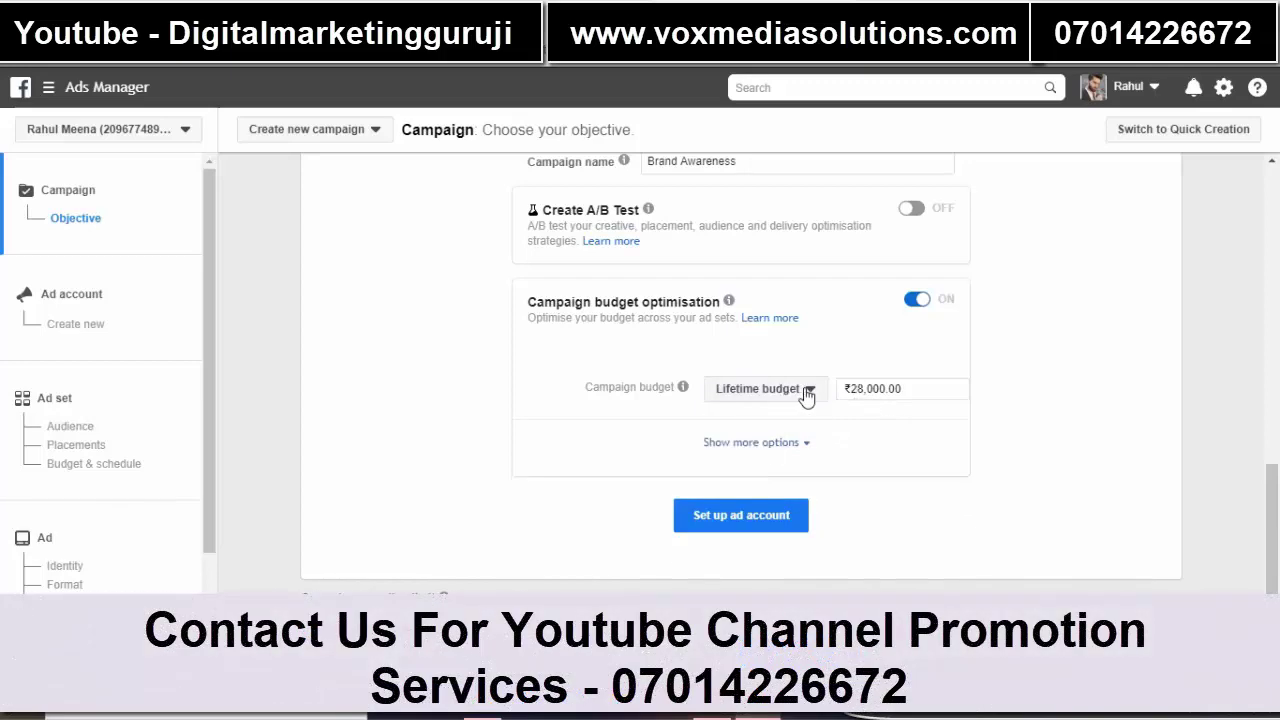
left_click(737, 518)
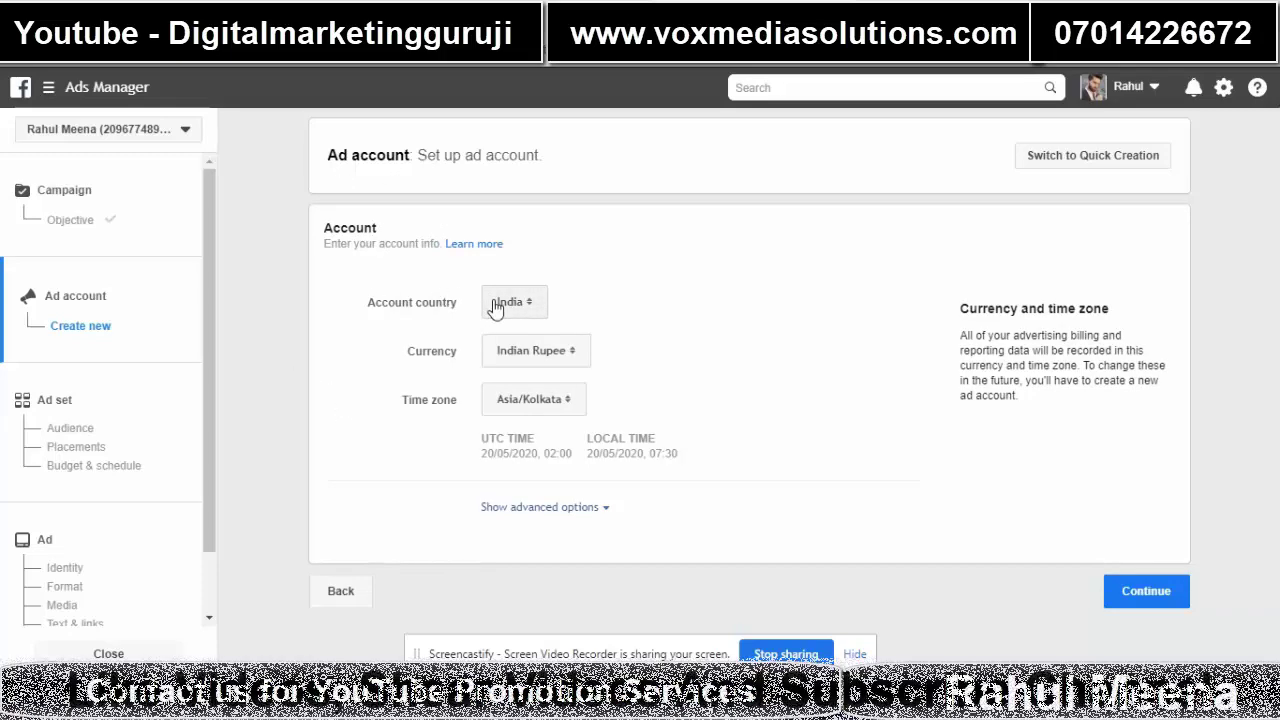
Choose Indian Rupee as the ad account currency and continue to the ad set
left_click(533, 355)
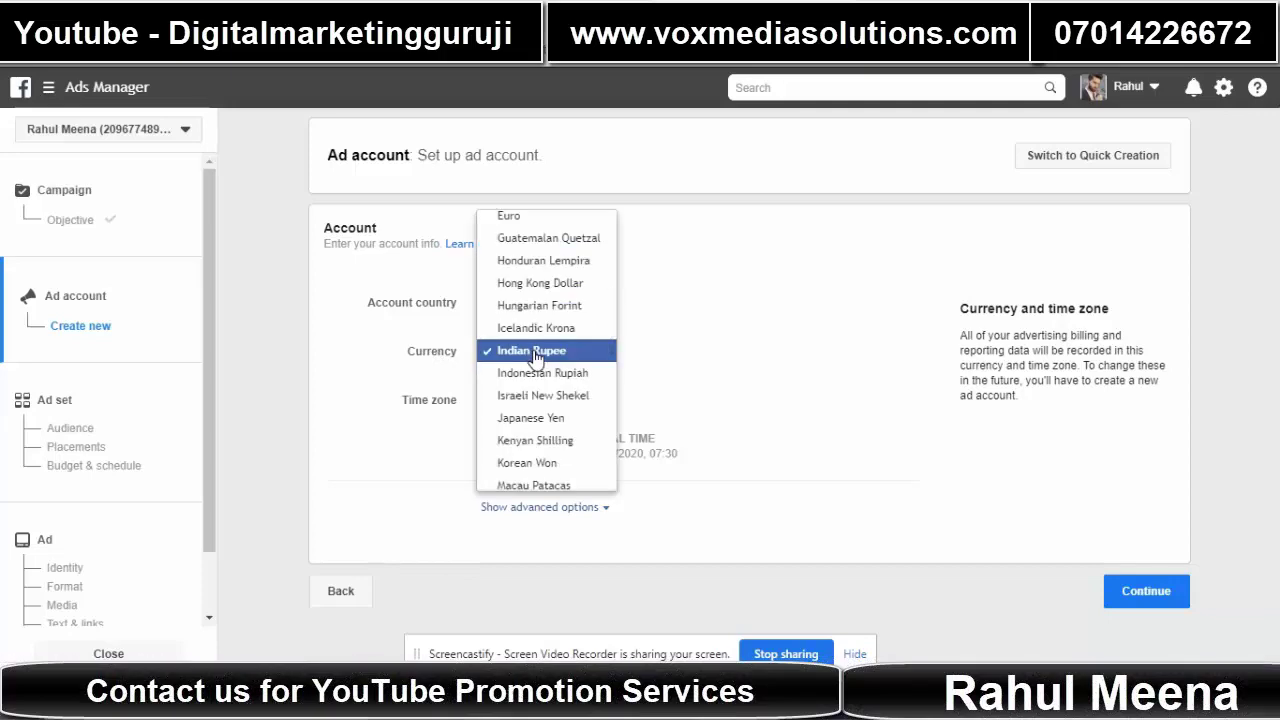
left_click(533, 351)
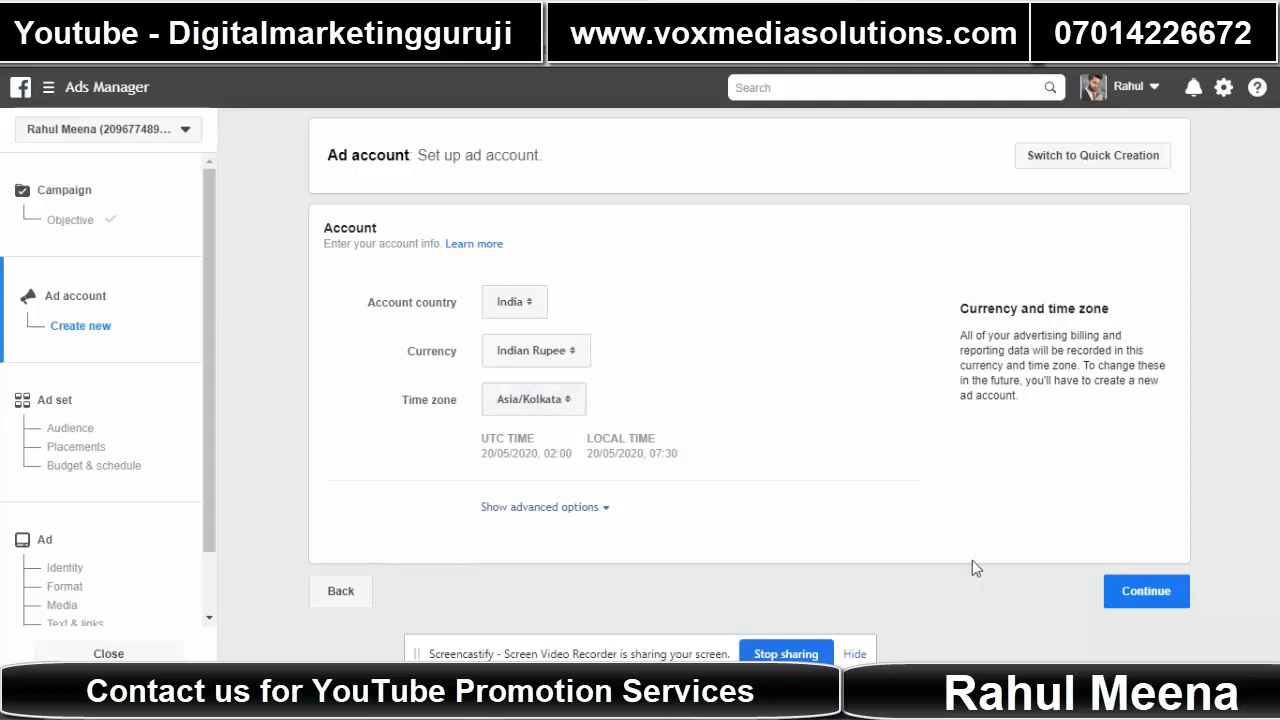
left_click(1150, 594)
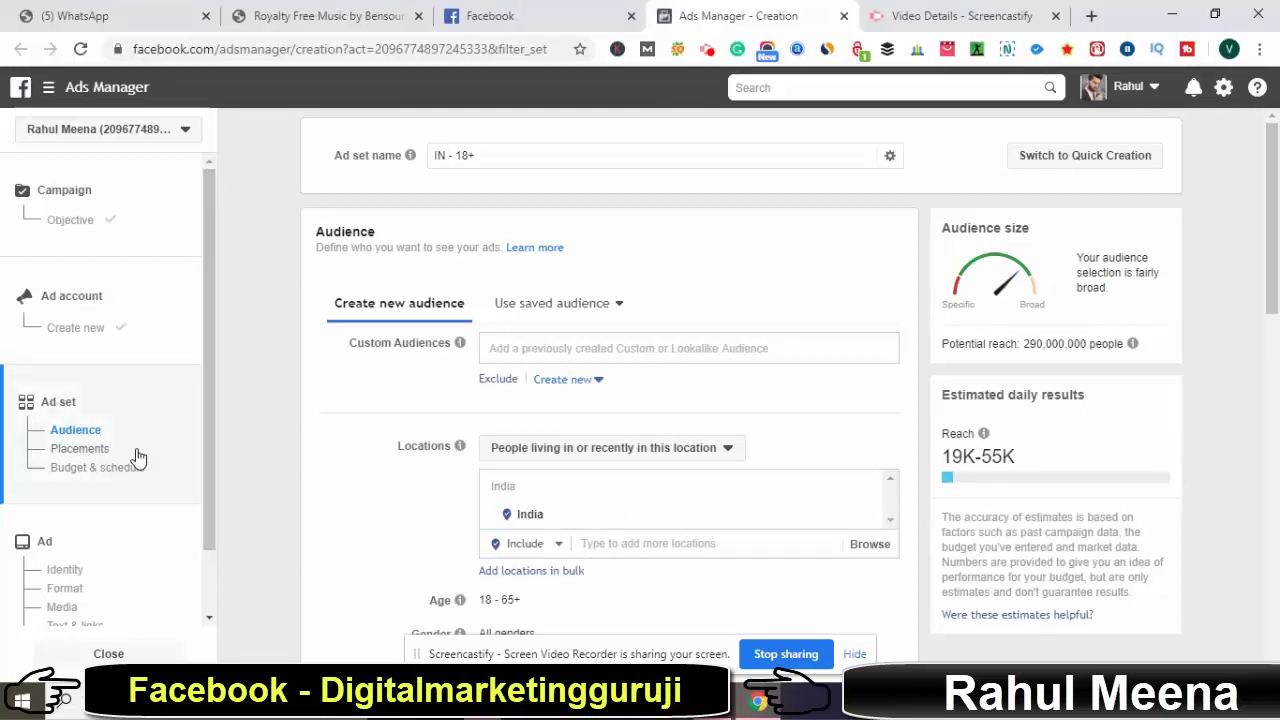
Rename the ad set as "car"
left_click(503, 162)
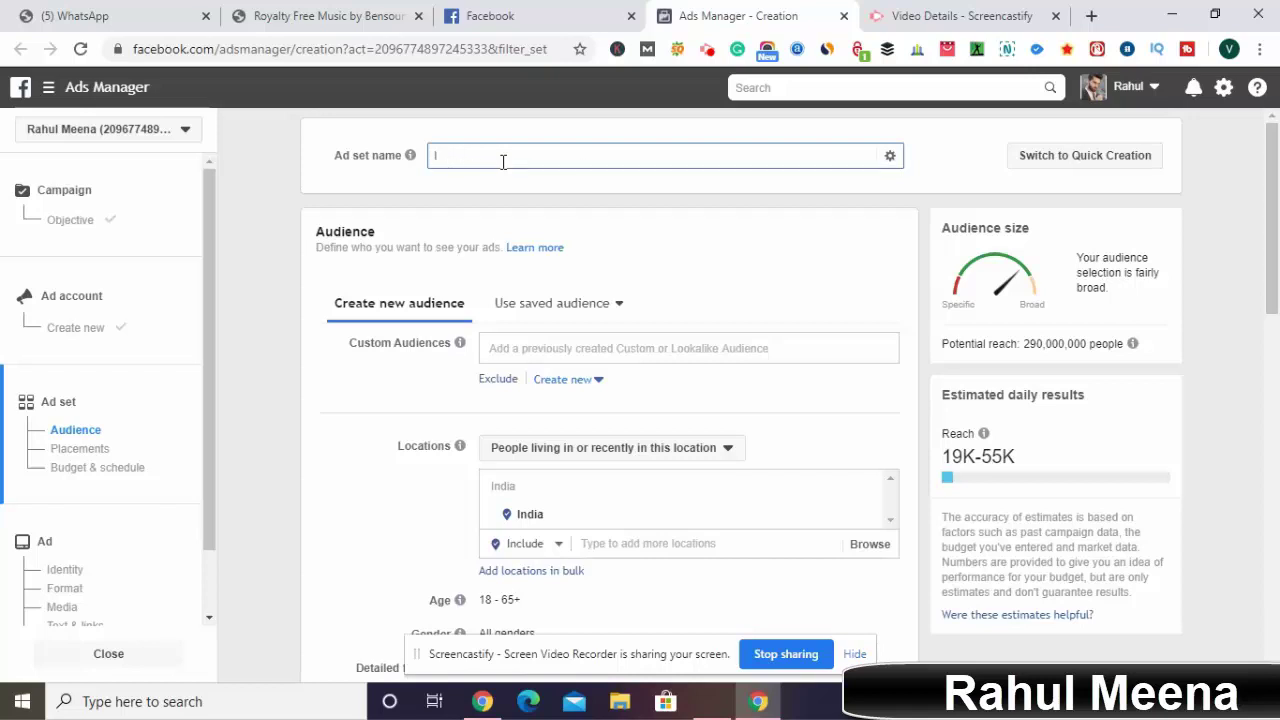
key("BackSpace")
type("car")
left_click(287, 199)
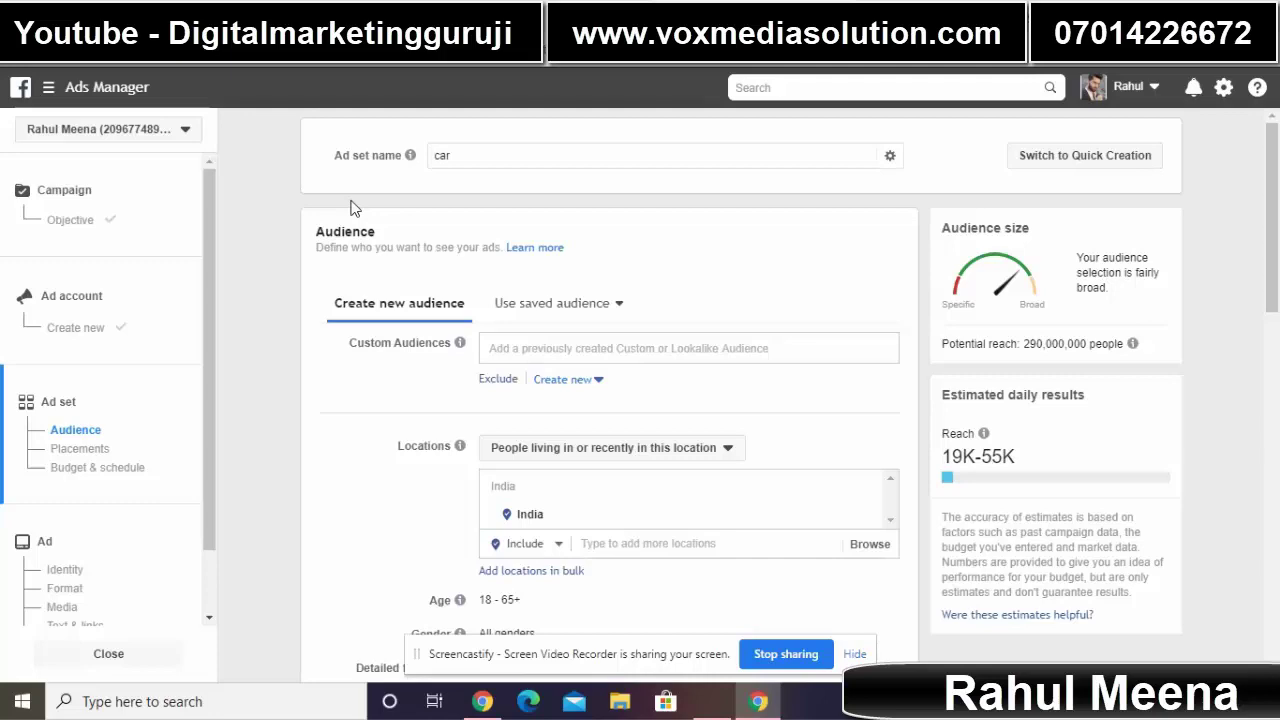
left_click(468, 162)
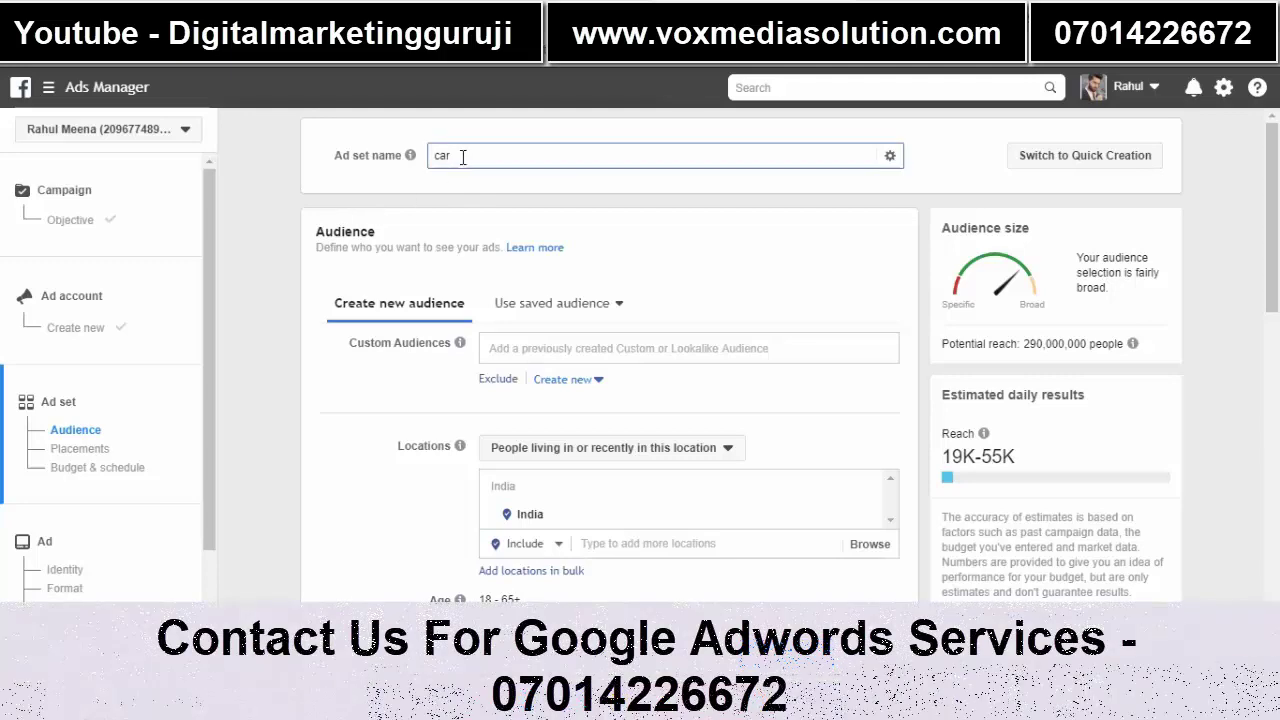
left_click(279, 255)
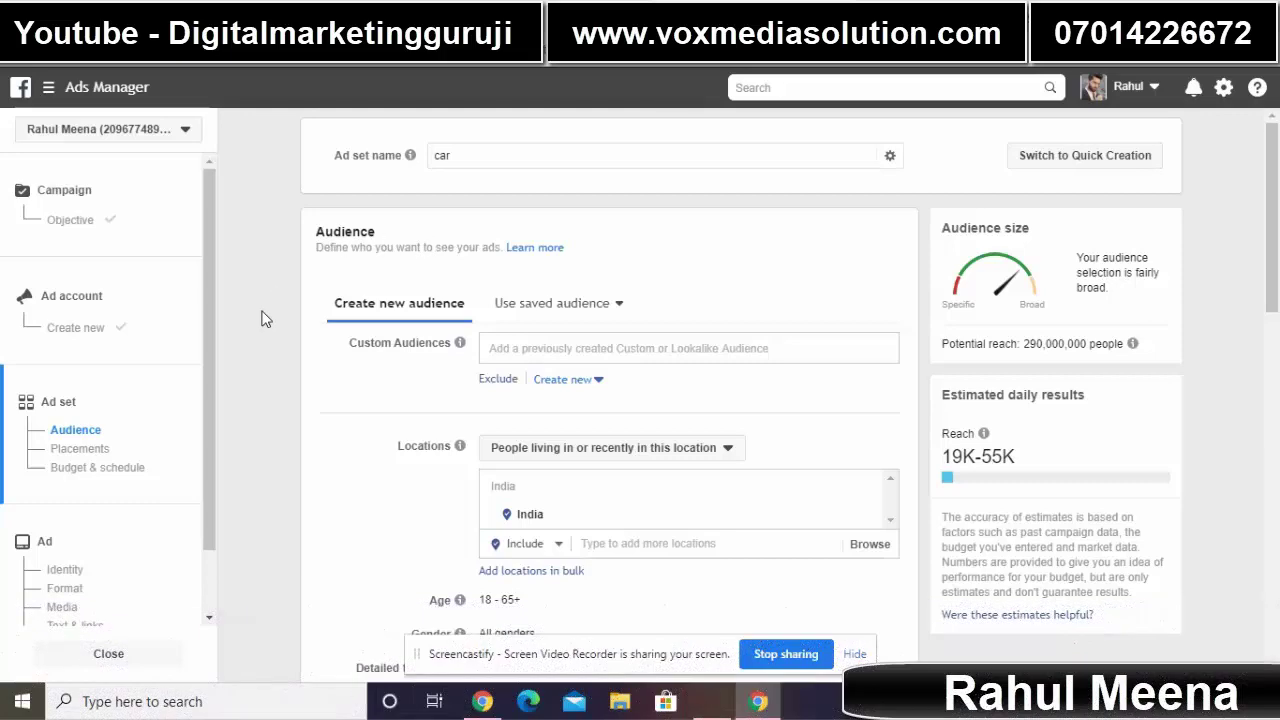
Limit the audience location targeting to people living in this location and open the entry for adding more locations
scroll(265, 318, "down", 2)
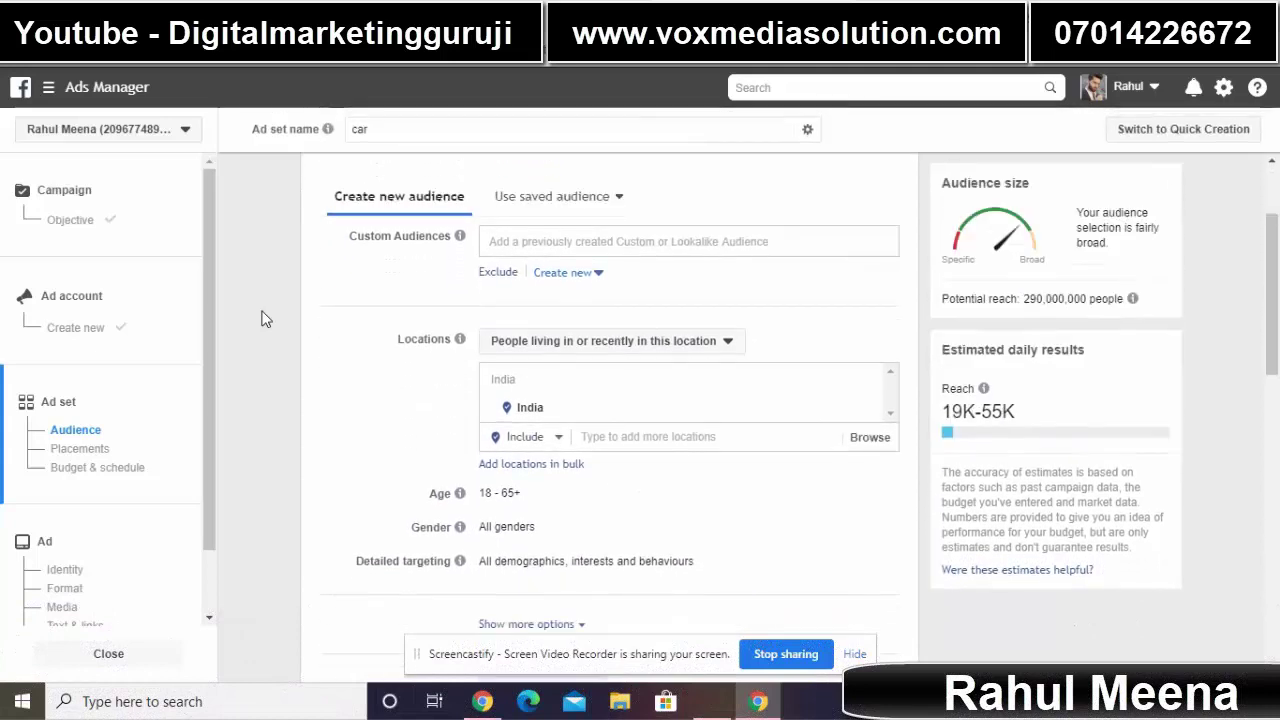
scroll(265, 318, "up", 1)
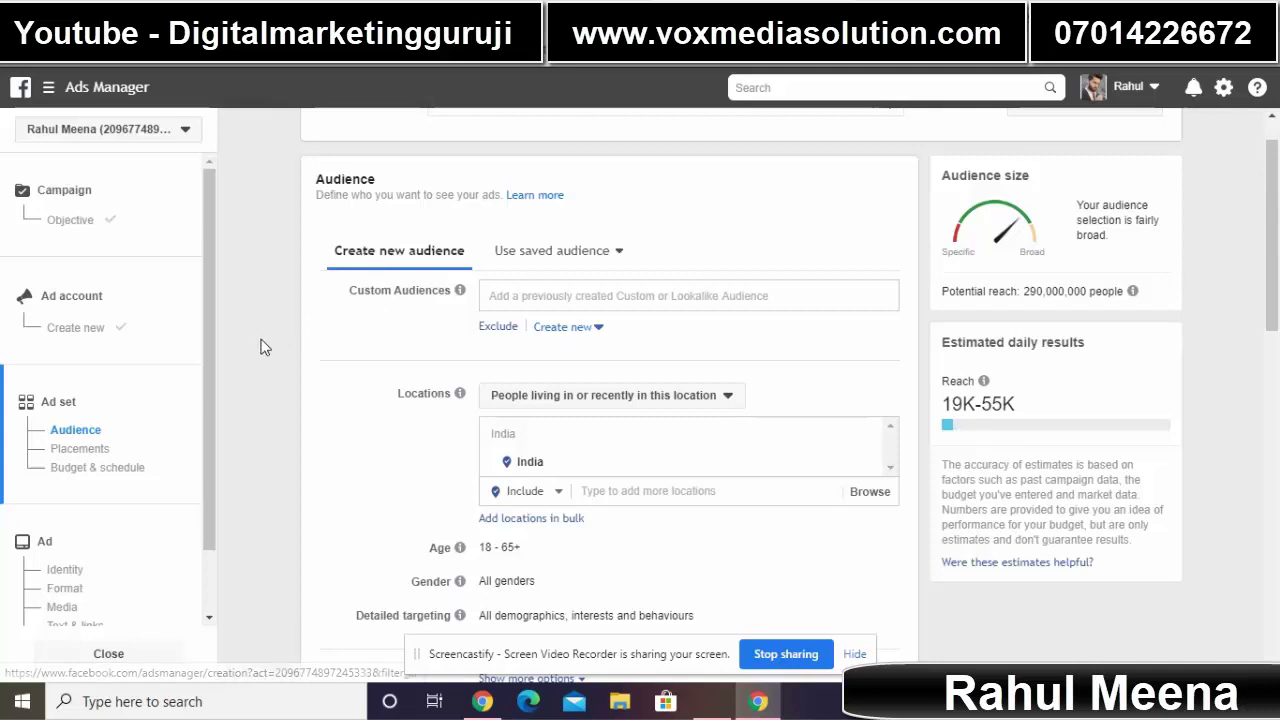
scroll(265, 347, "down", 2)
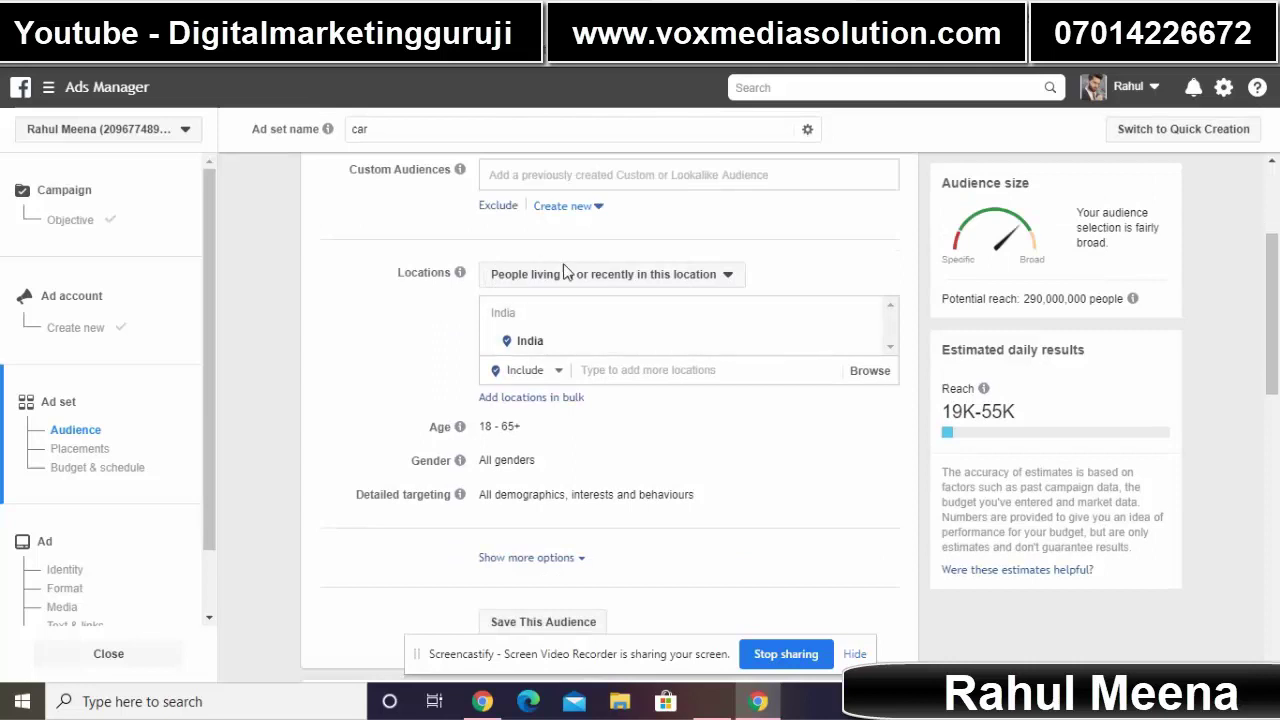
left_click(620, 280)
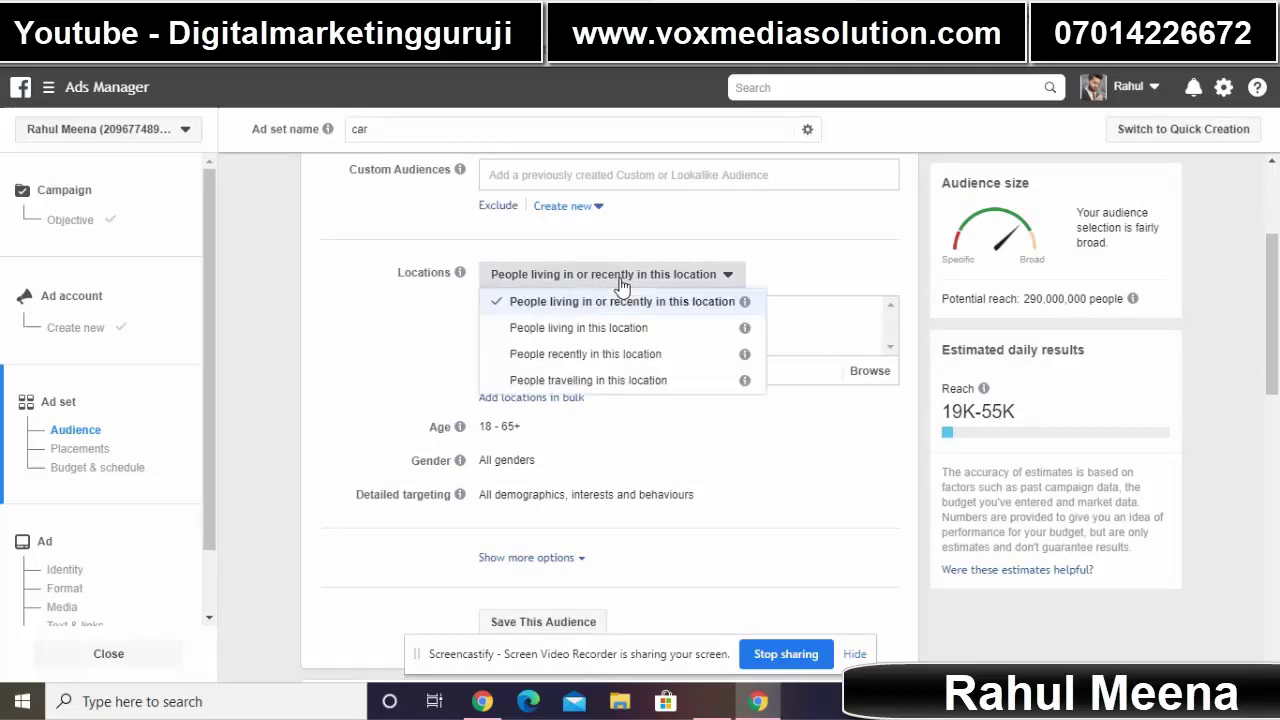
left_click(576, 328)
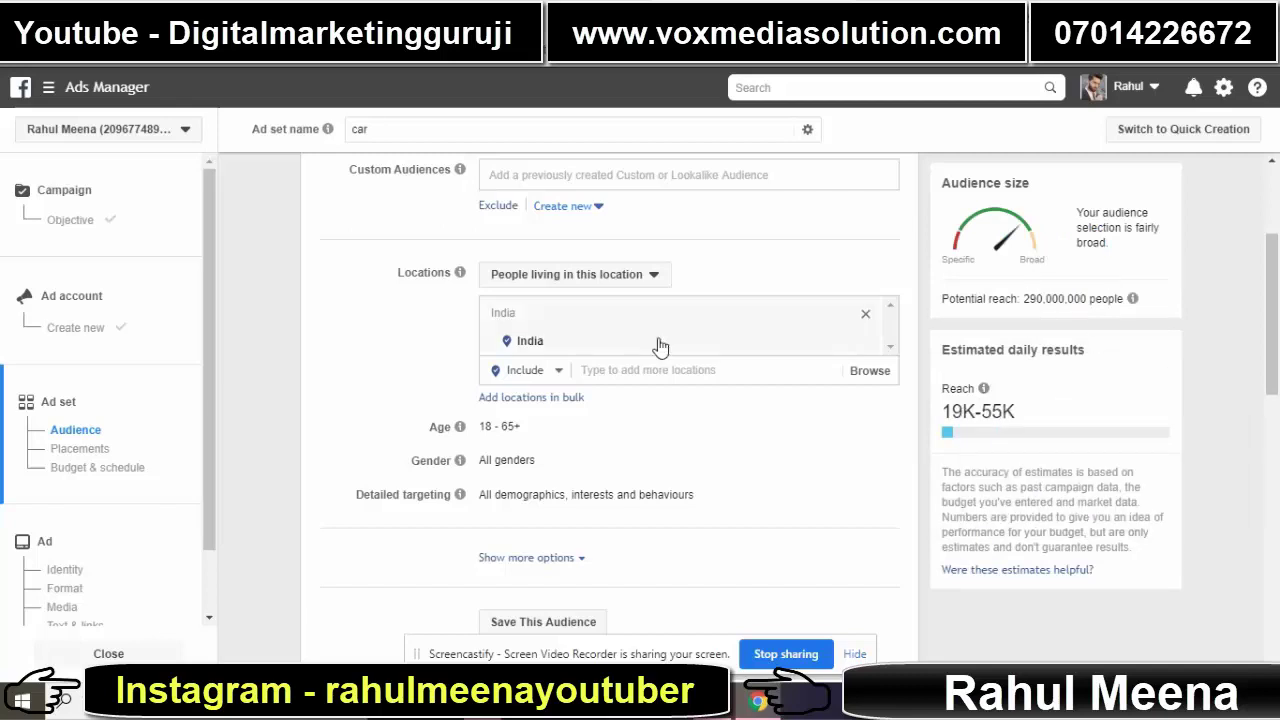
left_click(645, 372)
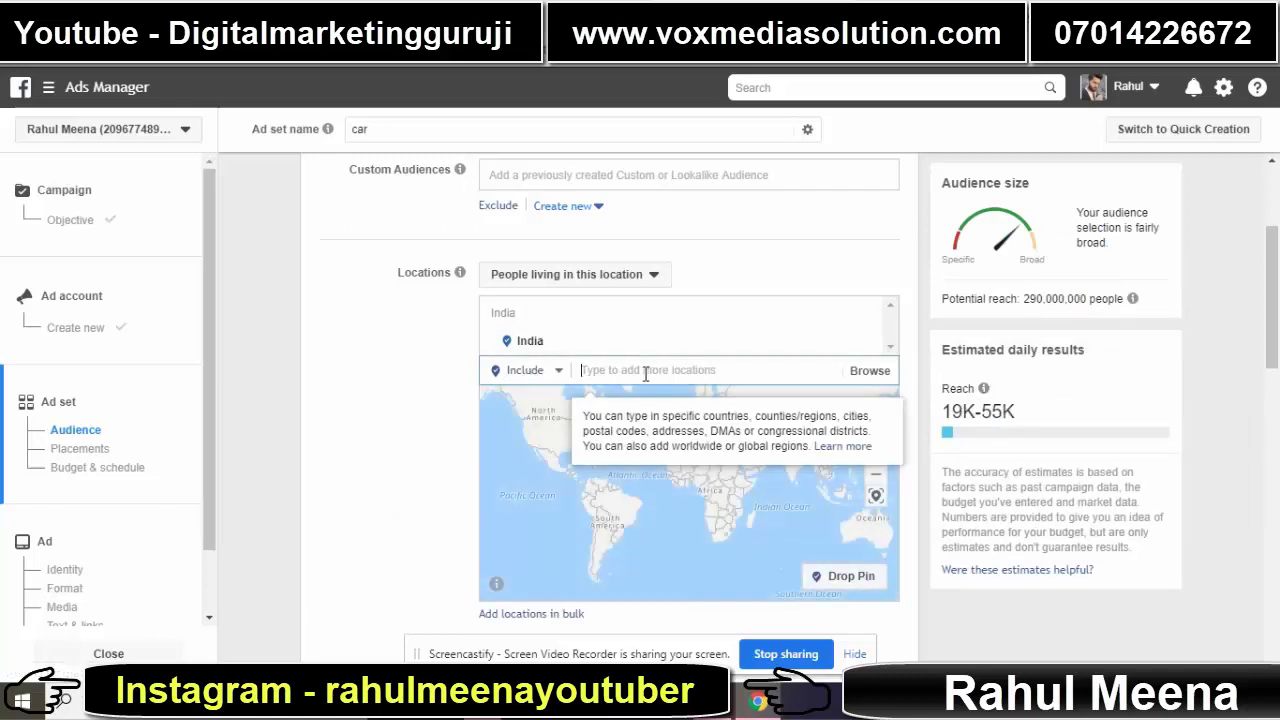
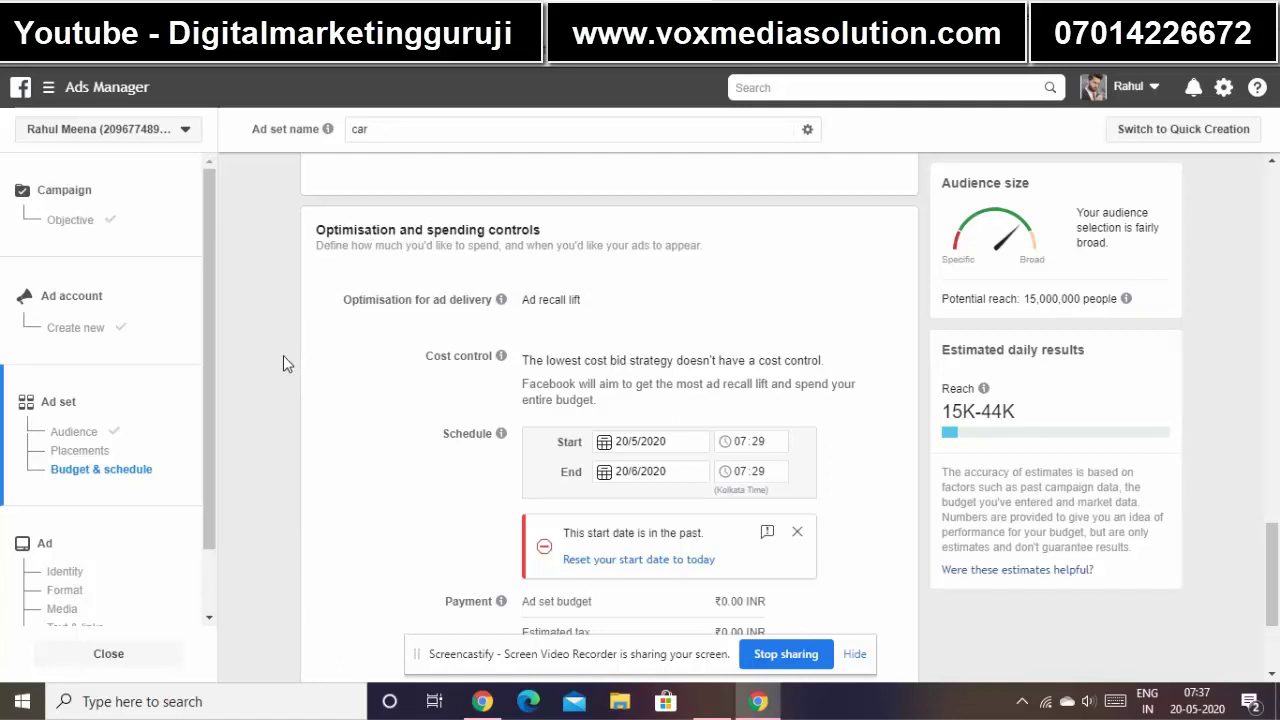
Dismiss the schedule's start date warning, then continue to the ad setup after expanding the extra spending options
scroll(283, 360, "down", 2)
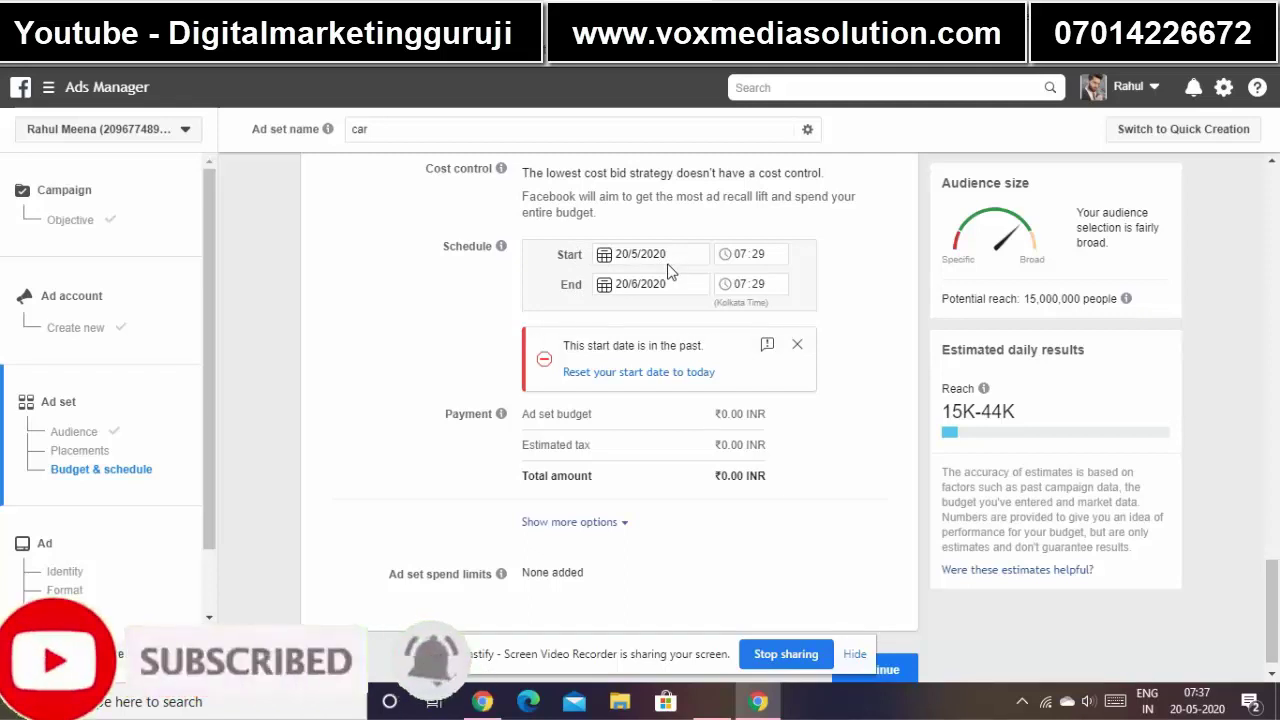
left_click(797, 348)
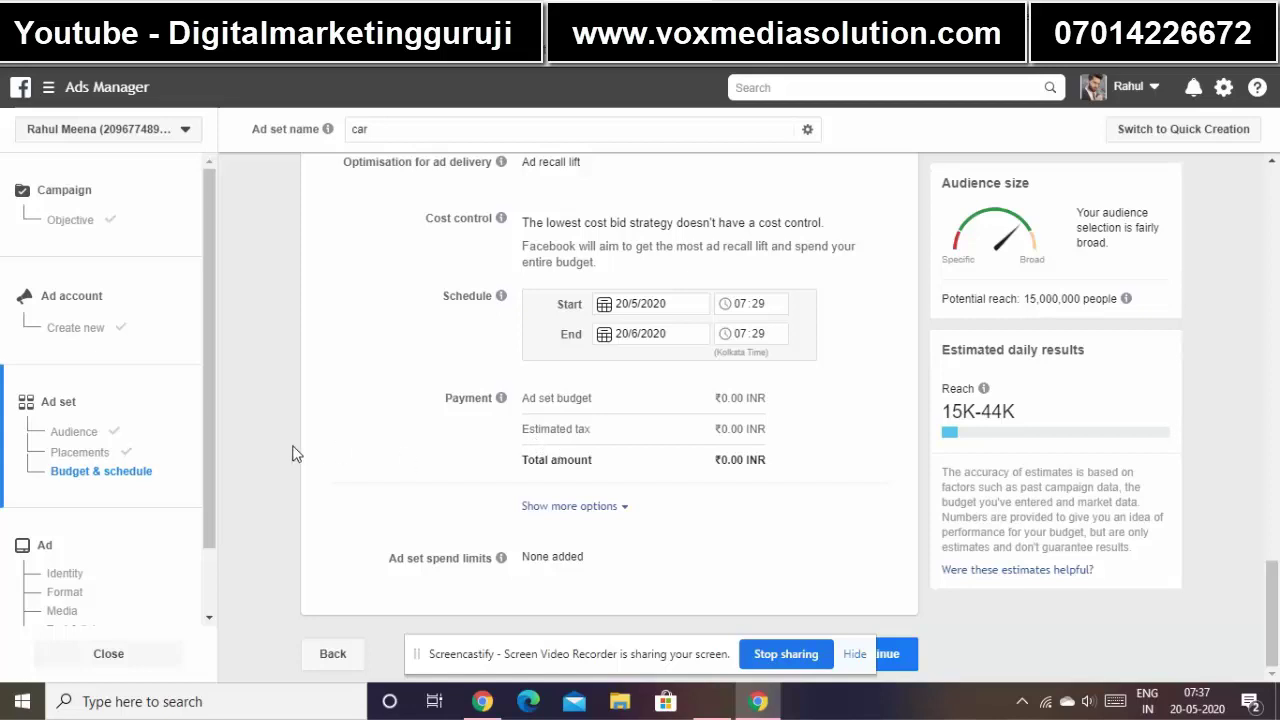
left_click(612, 510)
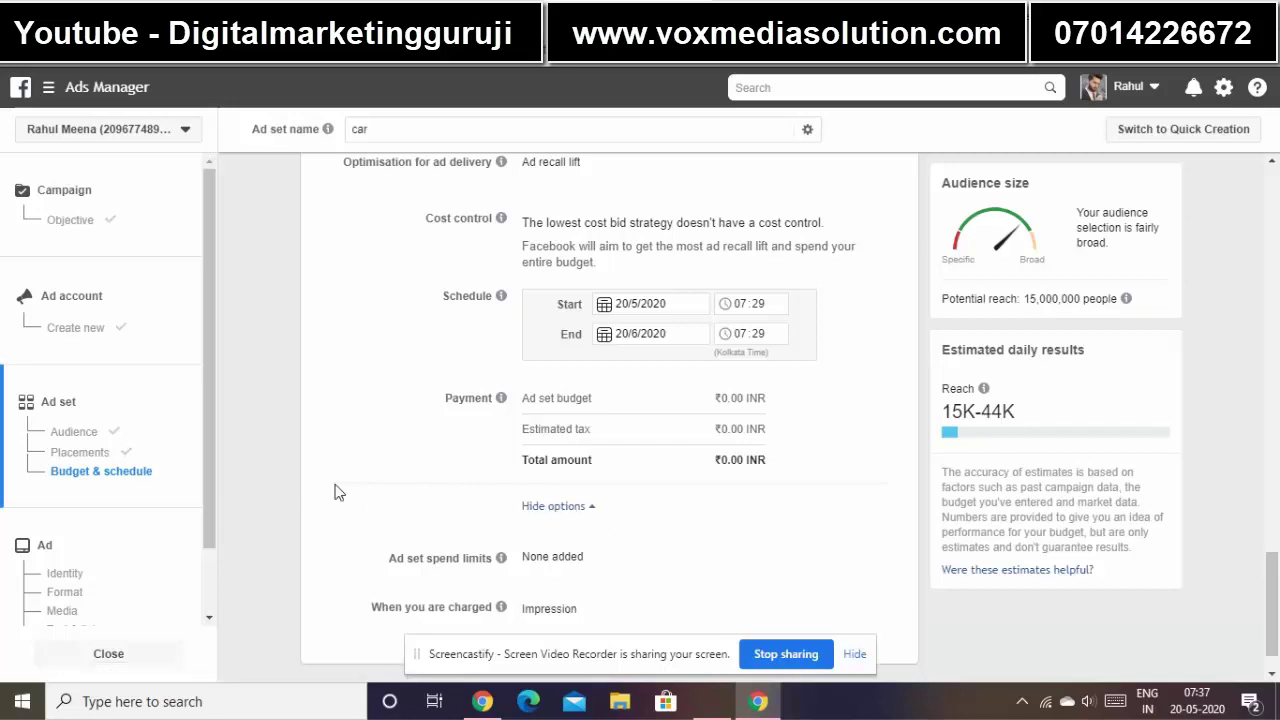
scroll(924, 420, "down", 1)
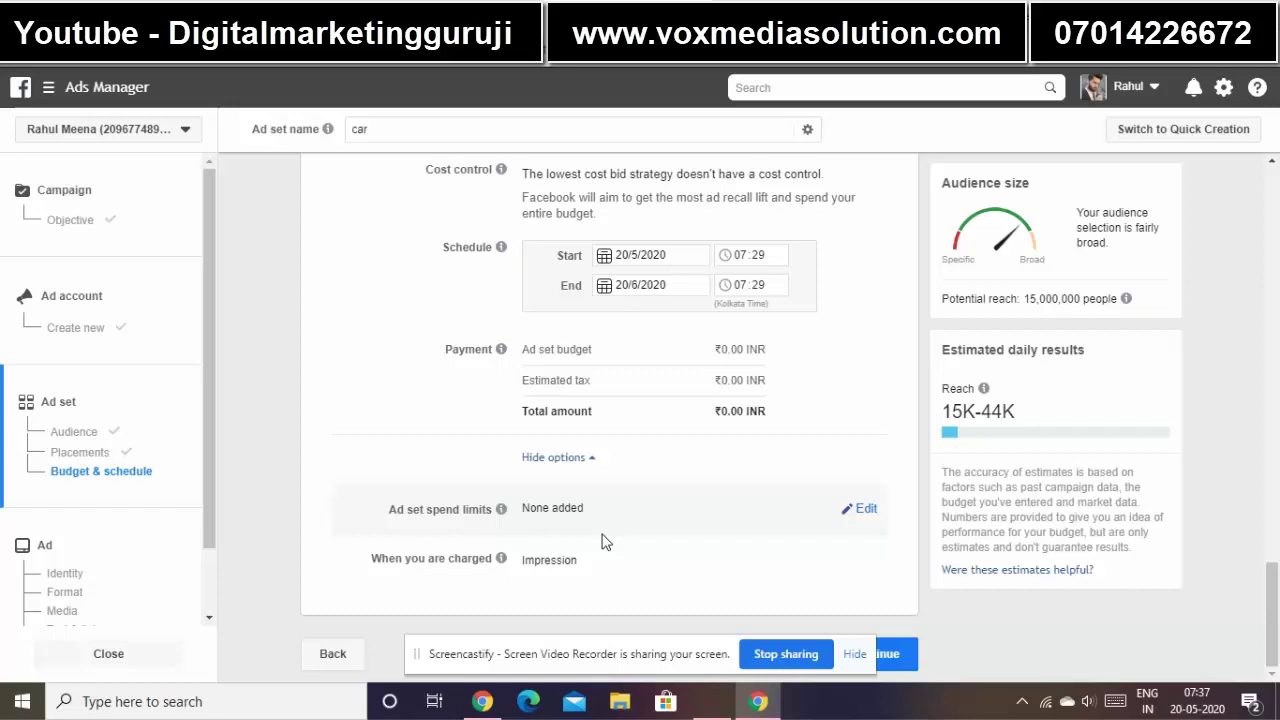
left_click(899, 655)
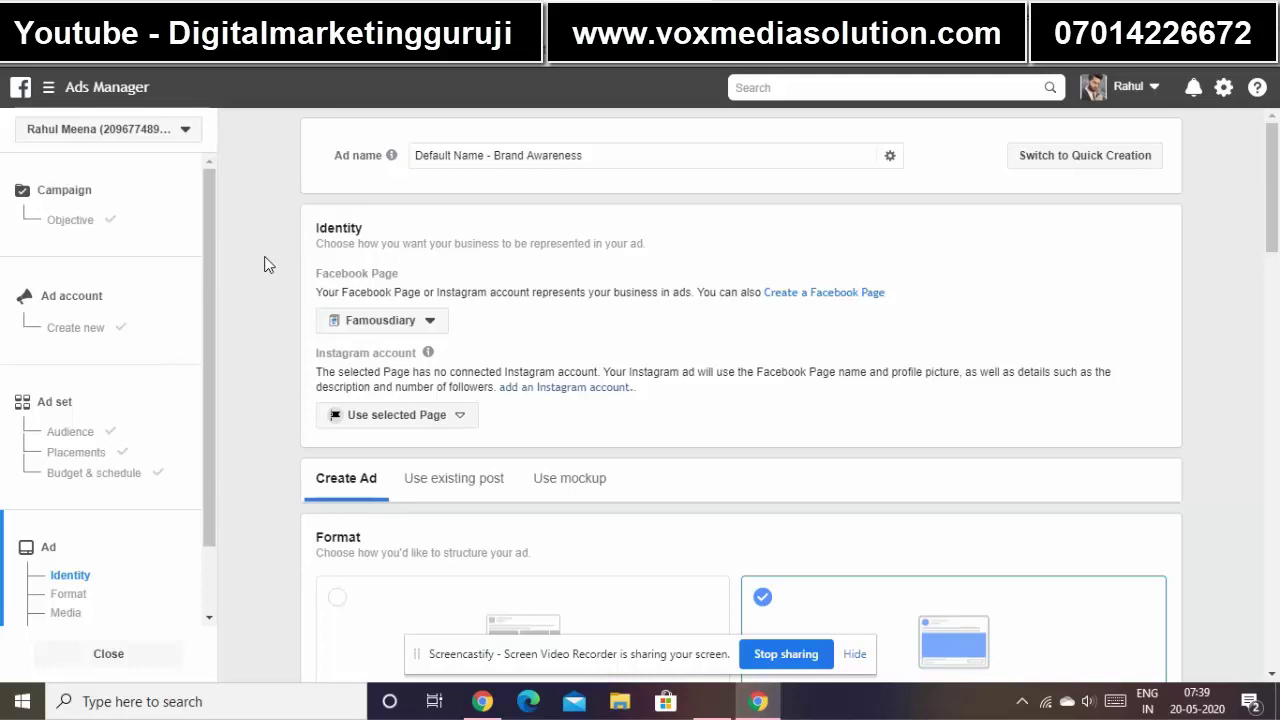
Choose Famousdiary as the Facebook Page that represents the business in the ad
scroll(265, 264, "down", 1)
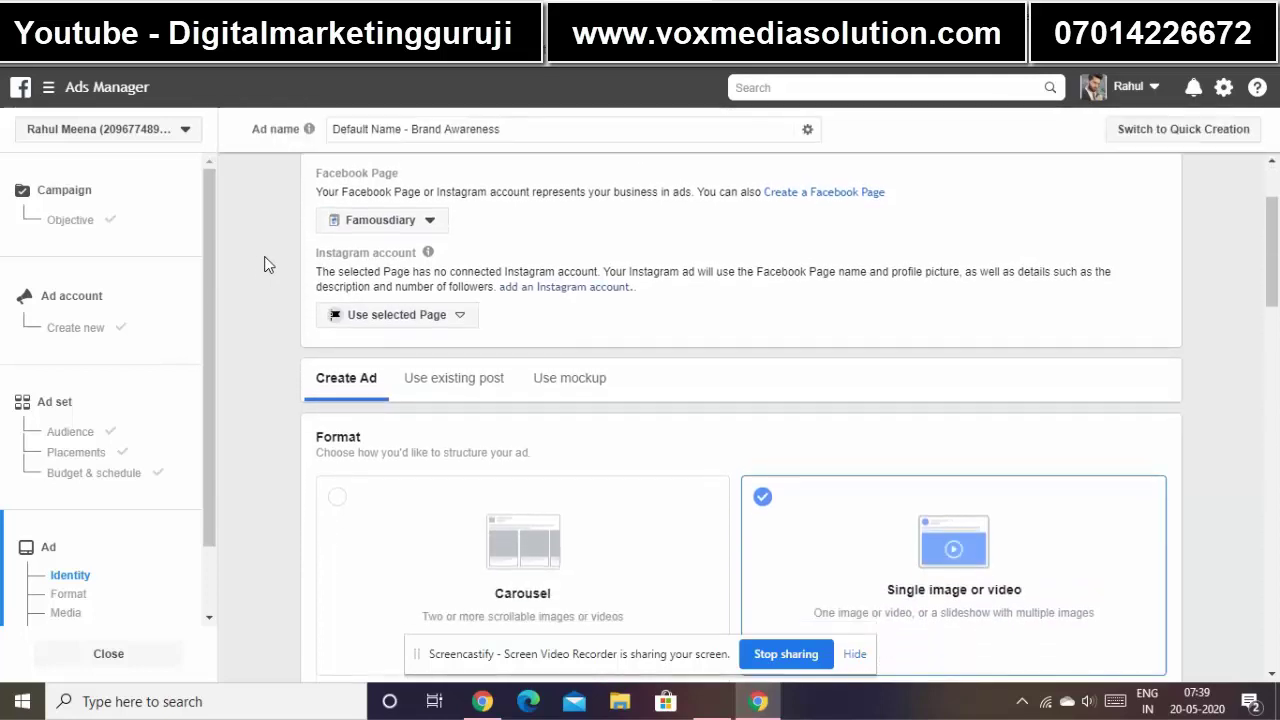
scroll(265, 264, "up", 1)
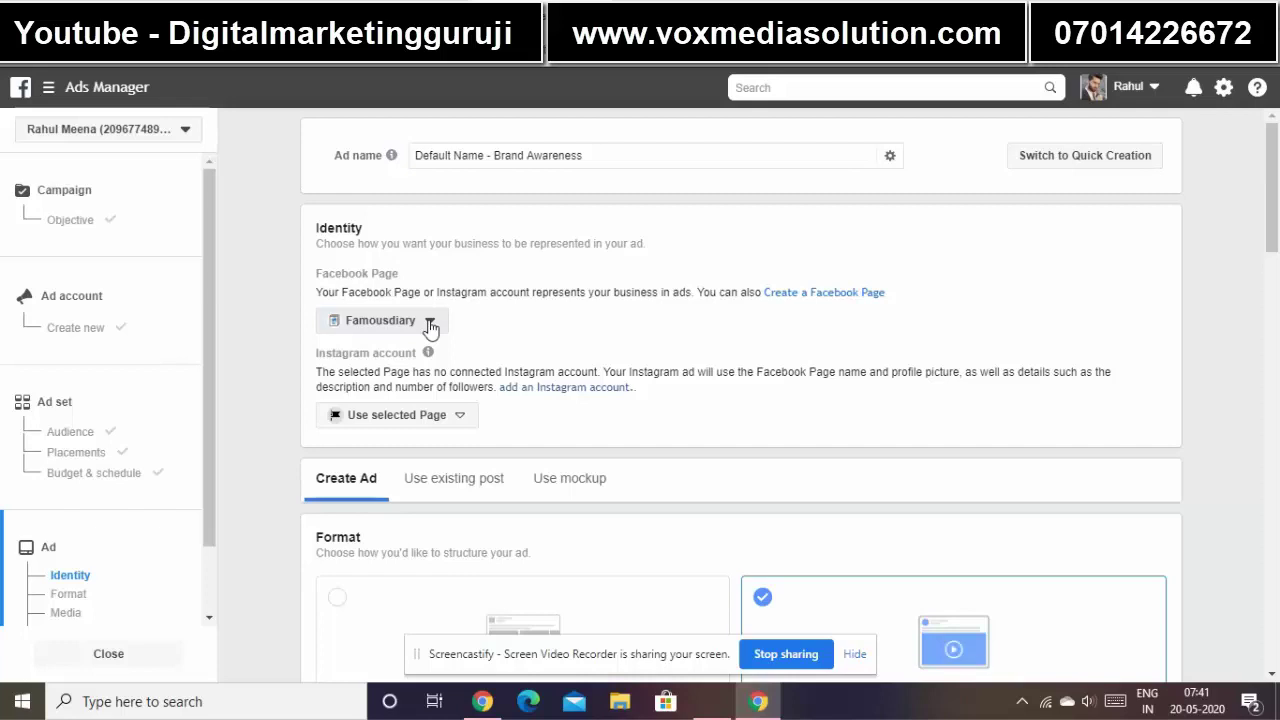
left_click(430, 322)
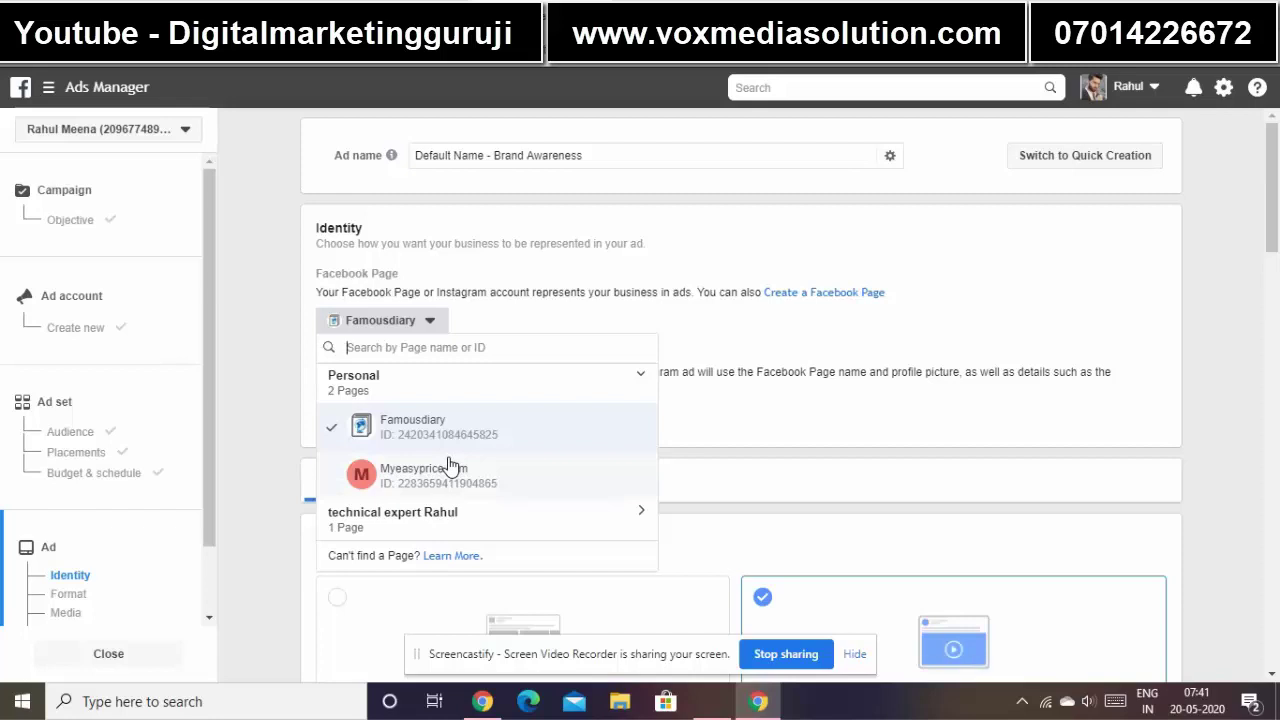
left_click(383, 441)
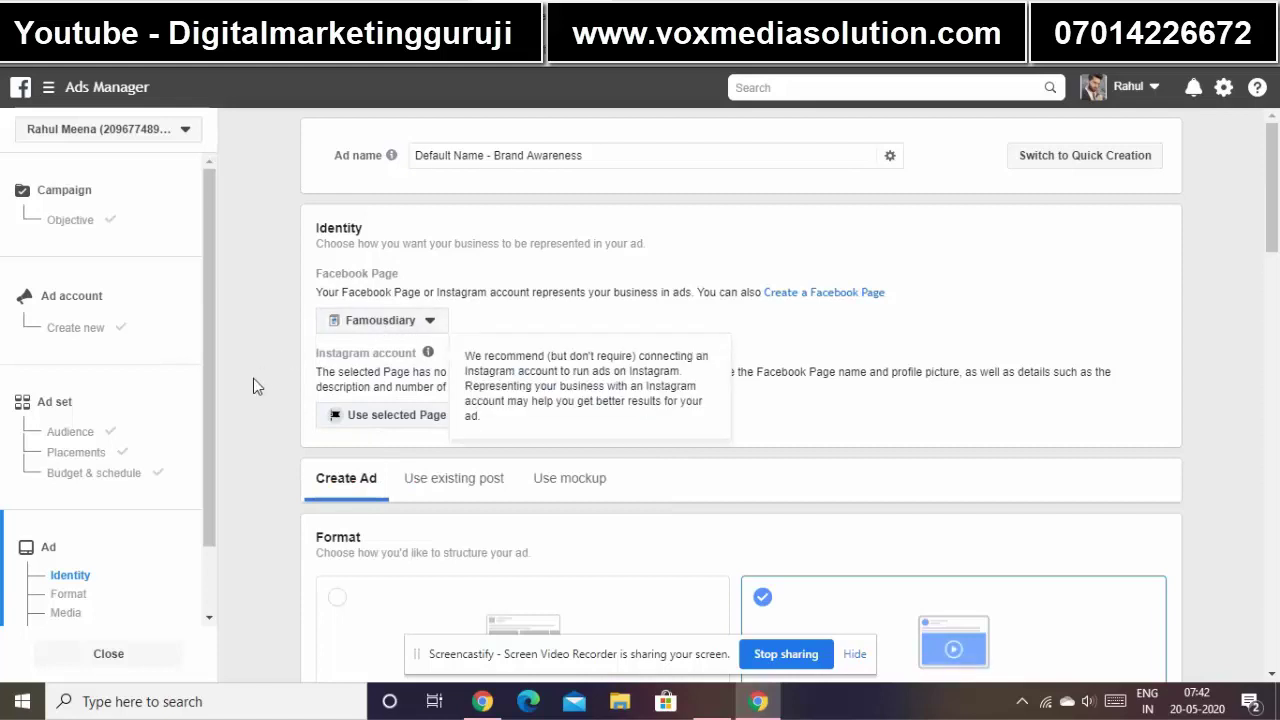
scroll(253, 378, "down", 5)
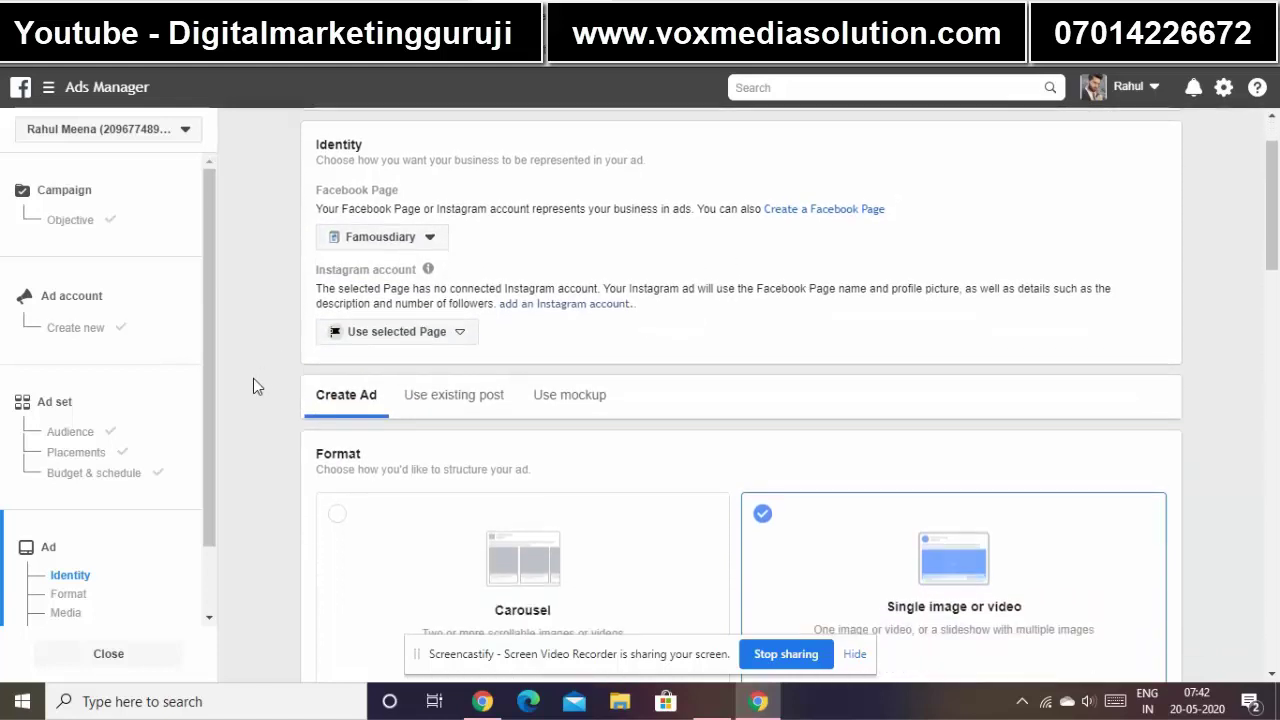
scroll(253, 378, "up", 1)
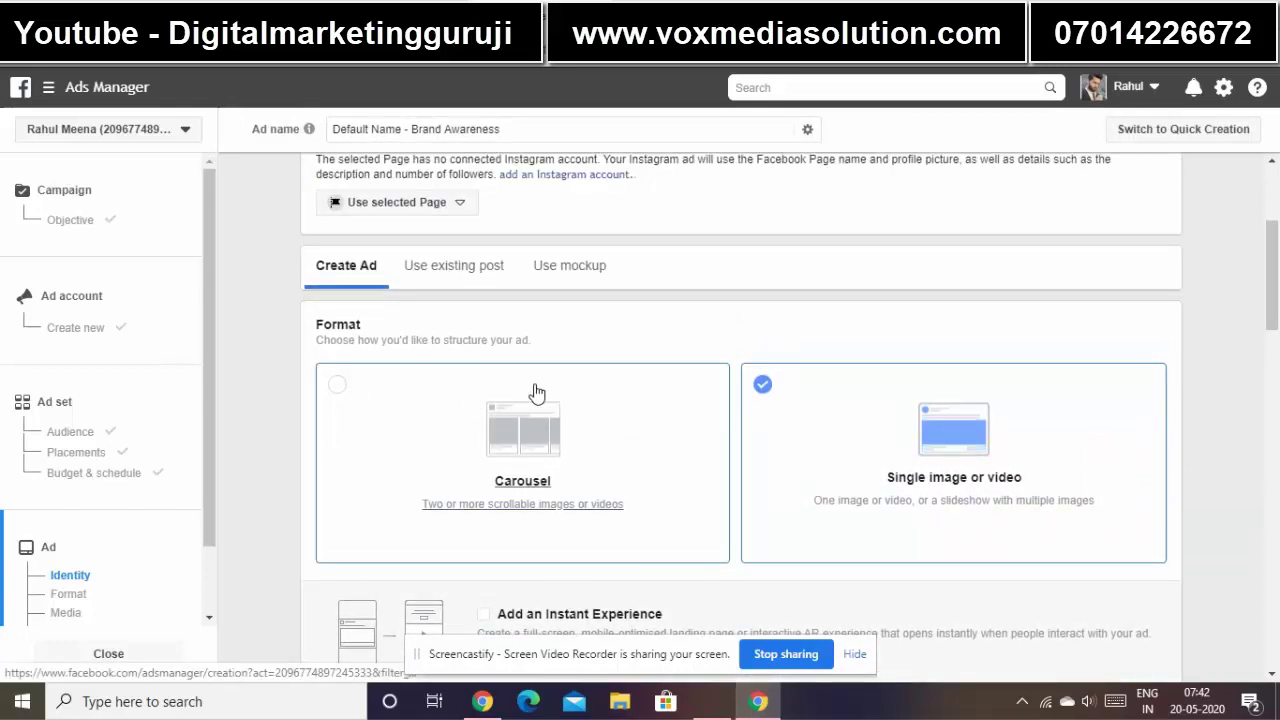
Switch the ad format to Carousel and back to Single image or video, and open the replacement choice for the ad image
left_click(338, 390)
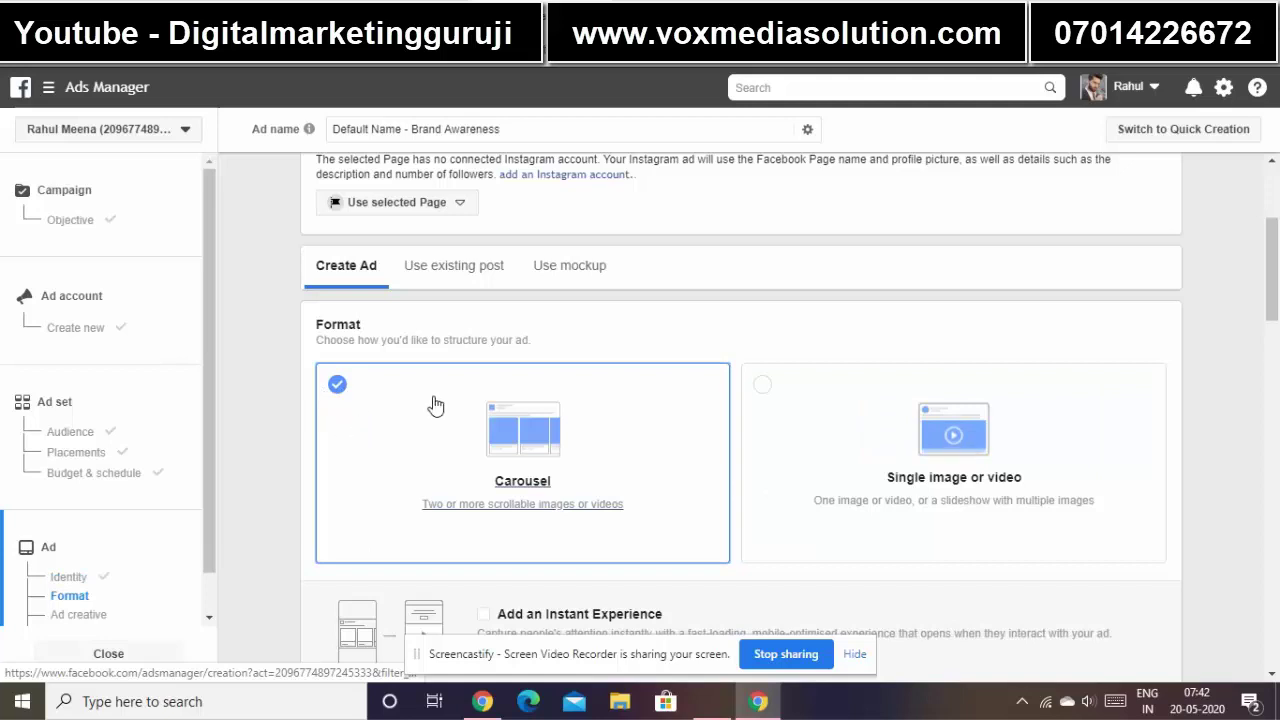
left_click(758, 388)
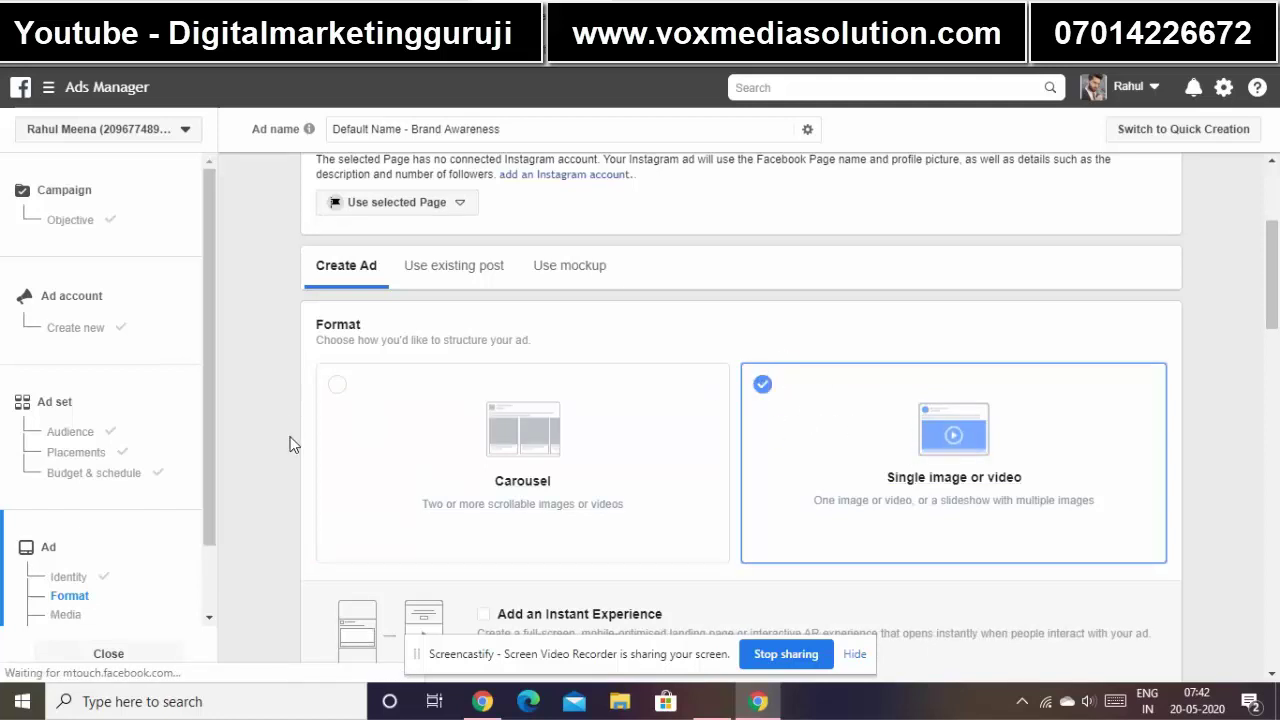
scroll(290, 443, "down", 3)
scroll(290, 443, "down", 3)
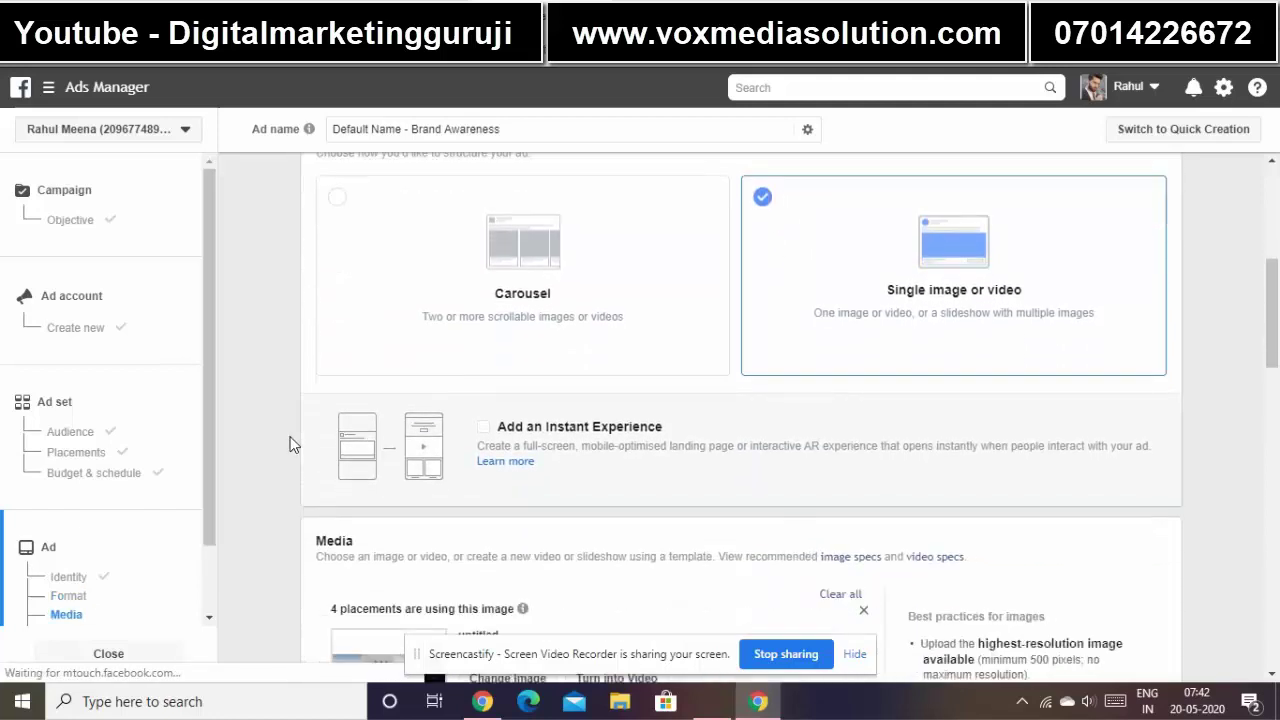
scroll(290, 443, "down", 2)
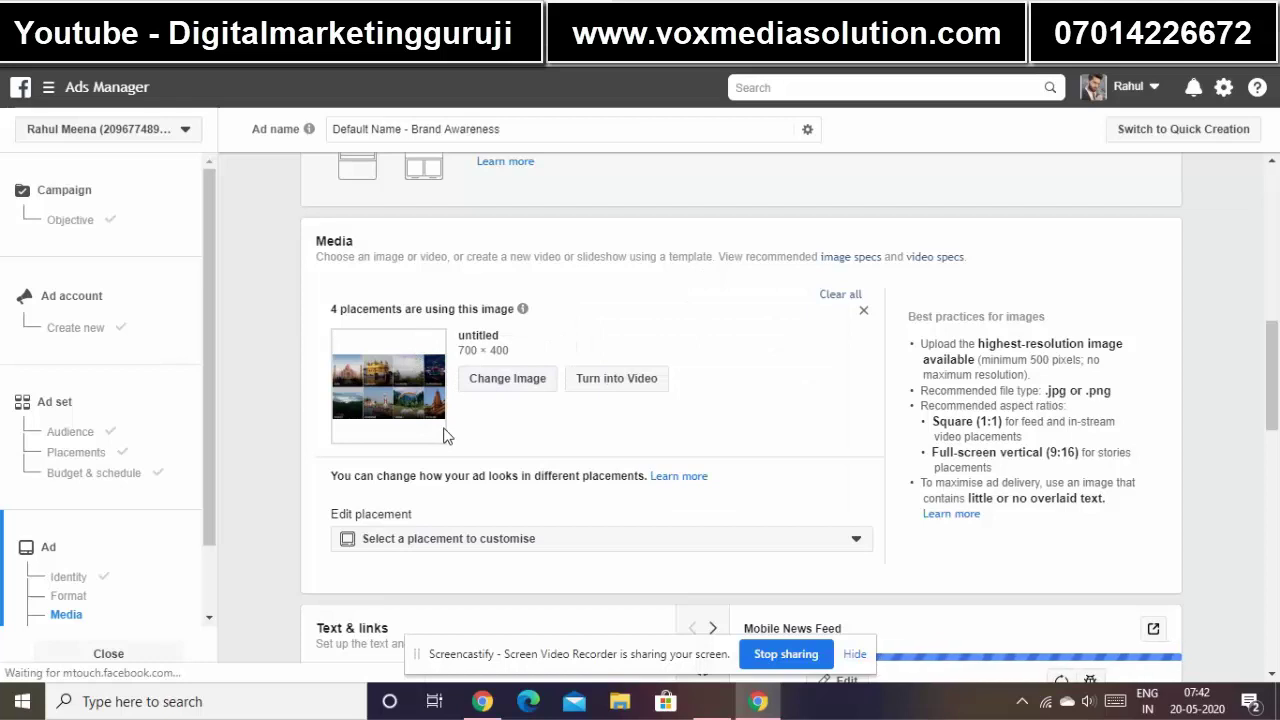
left_click(501, 387)
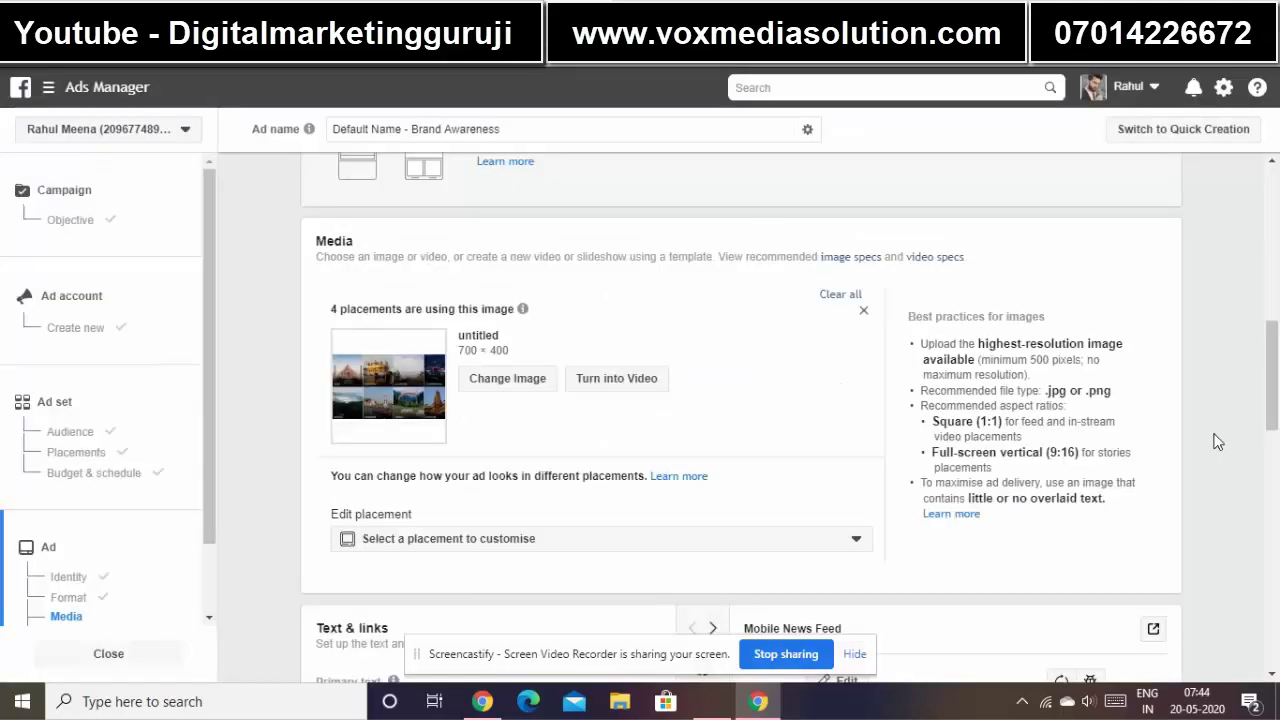
Review the primary text and enable the website URL option, entering the headline "ecommers" and the description "fghgvhjk,"
scroll(1217, 441, "down", 2)
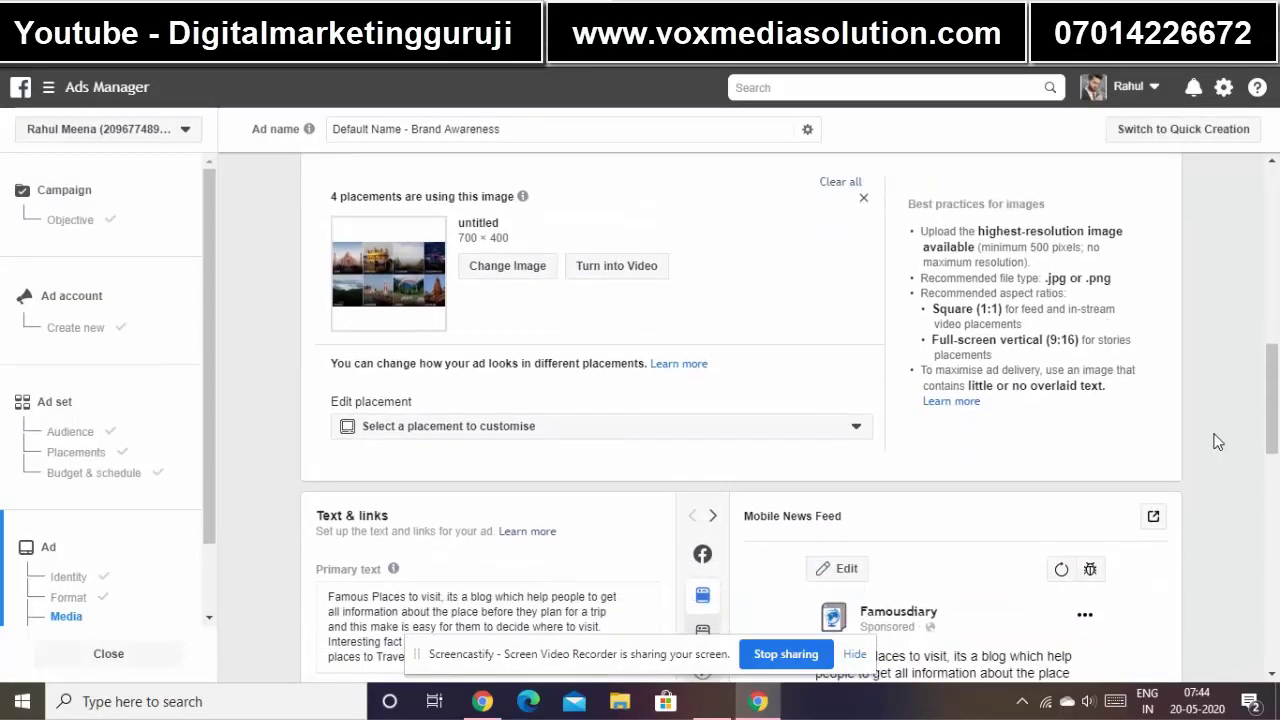
scroll(1217, 441, "down", 3)
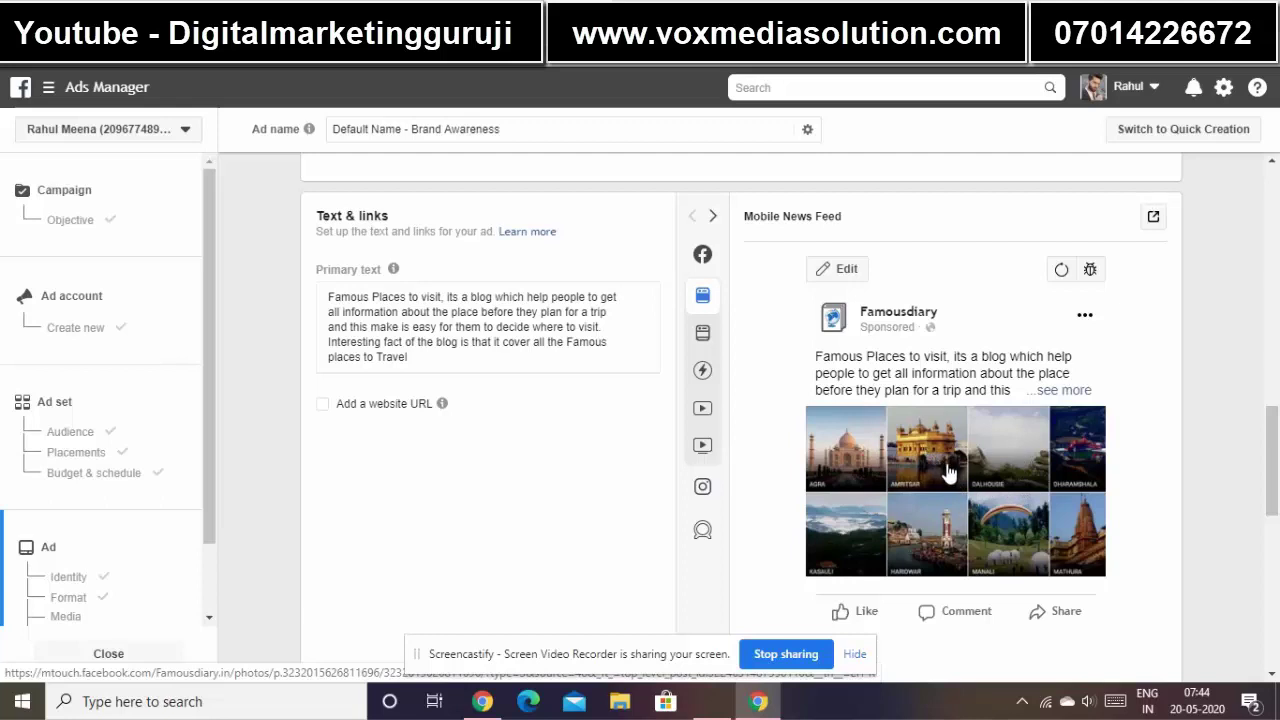
mouse_move(337, 264)
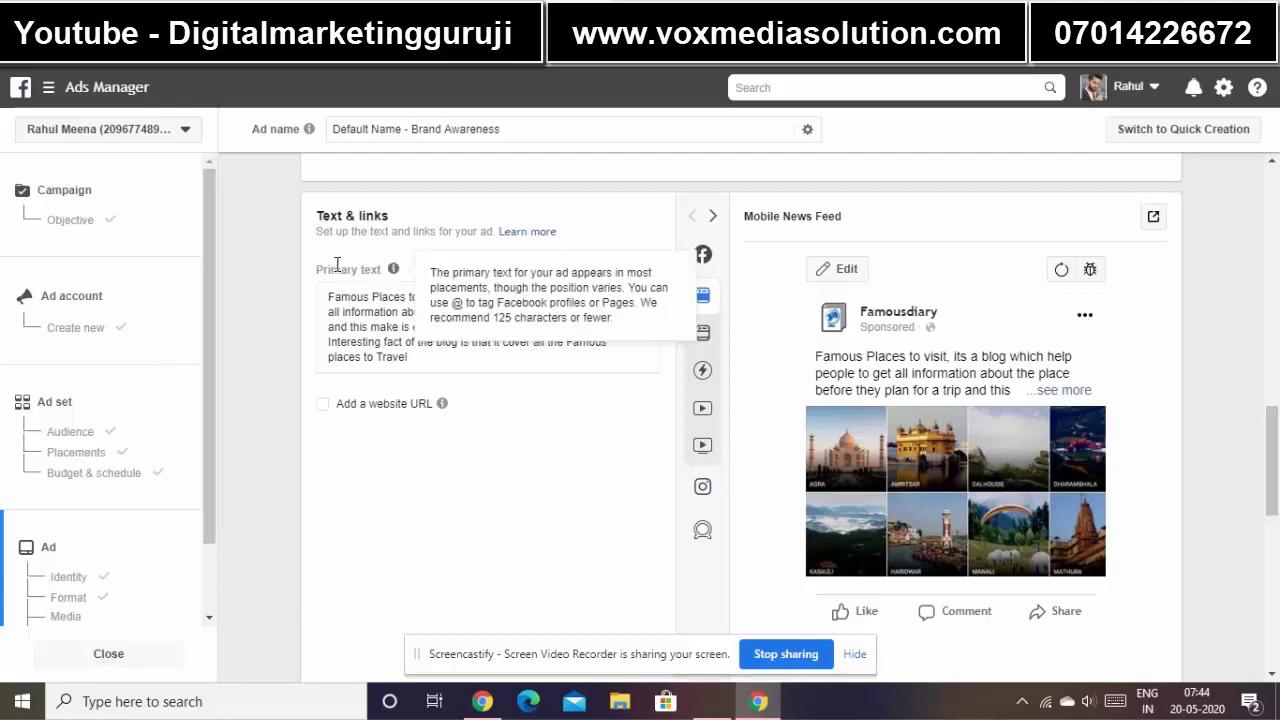
triple_click(363, 311)
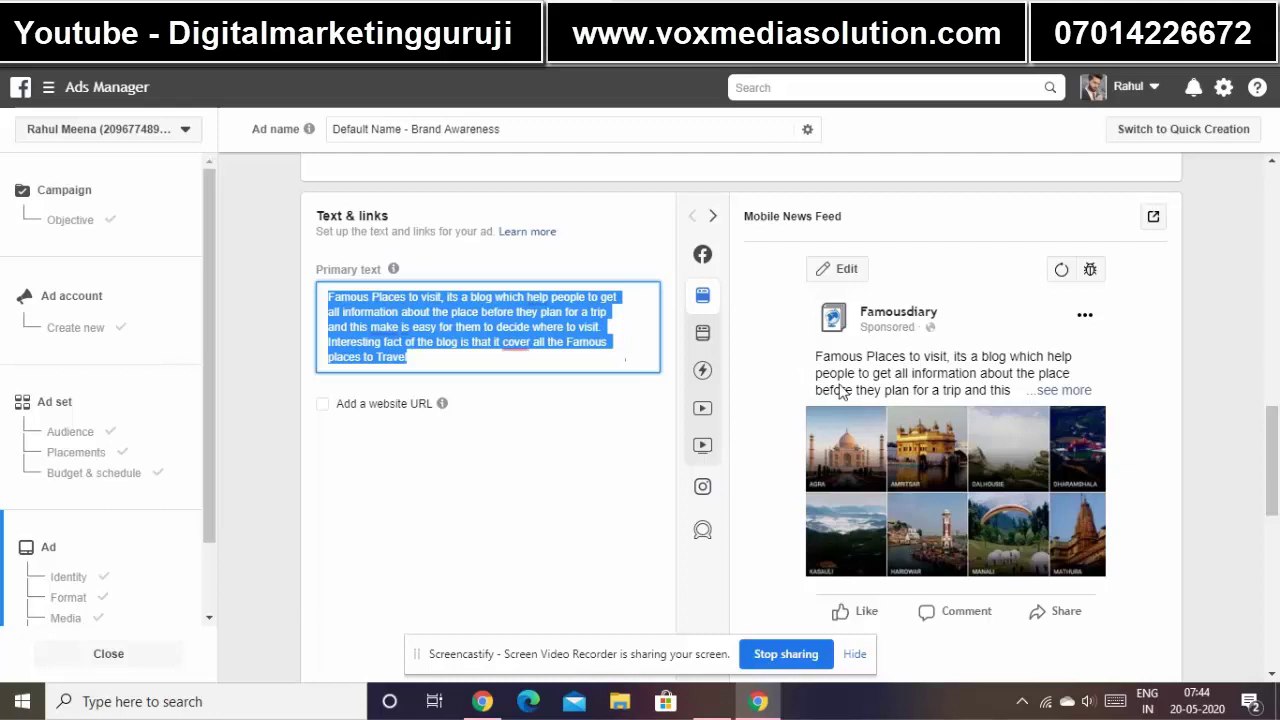
left_click(324, 406)
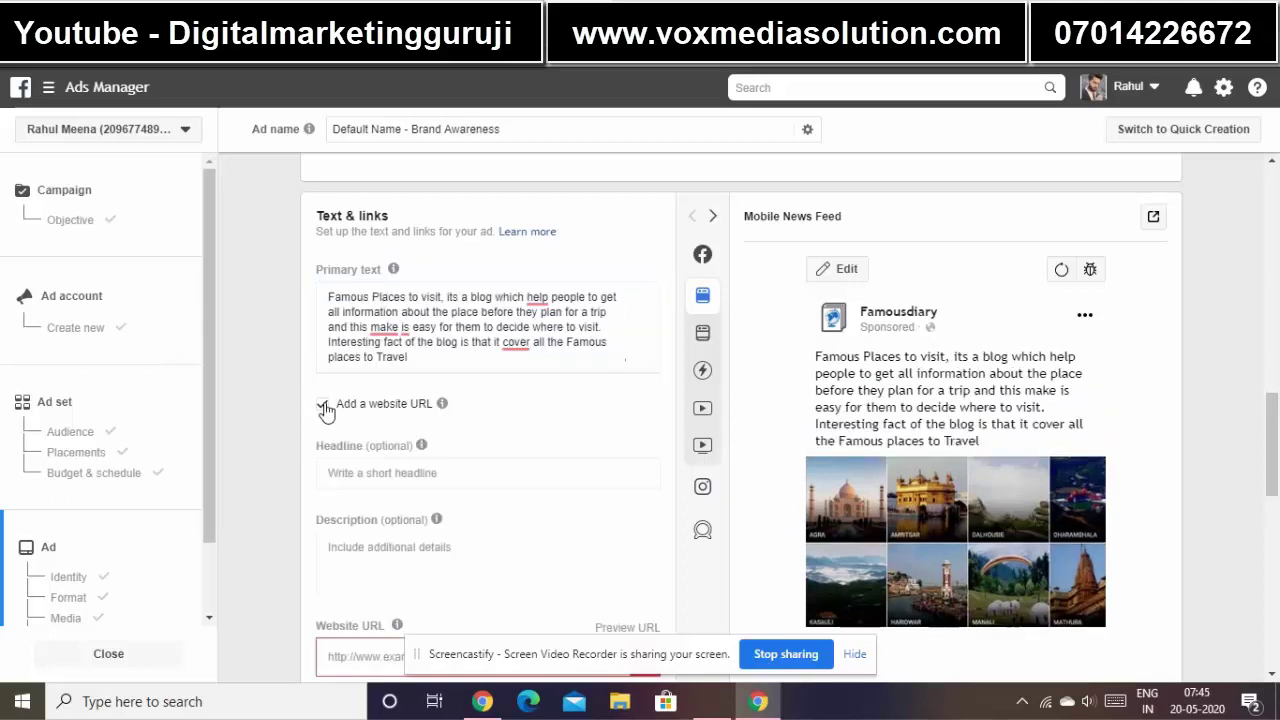
left_click(357, 475)
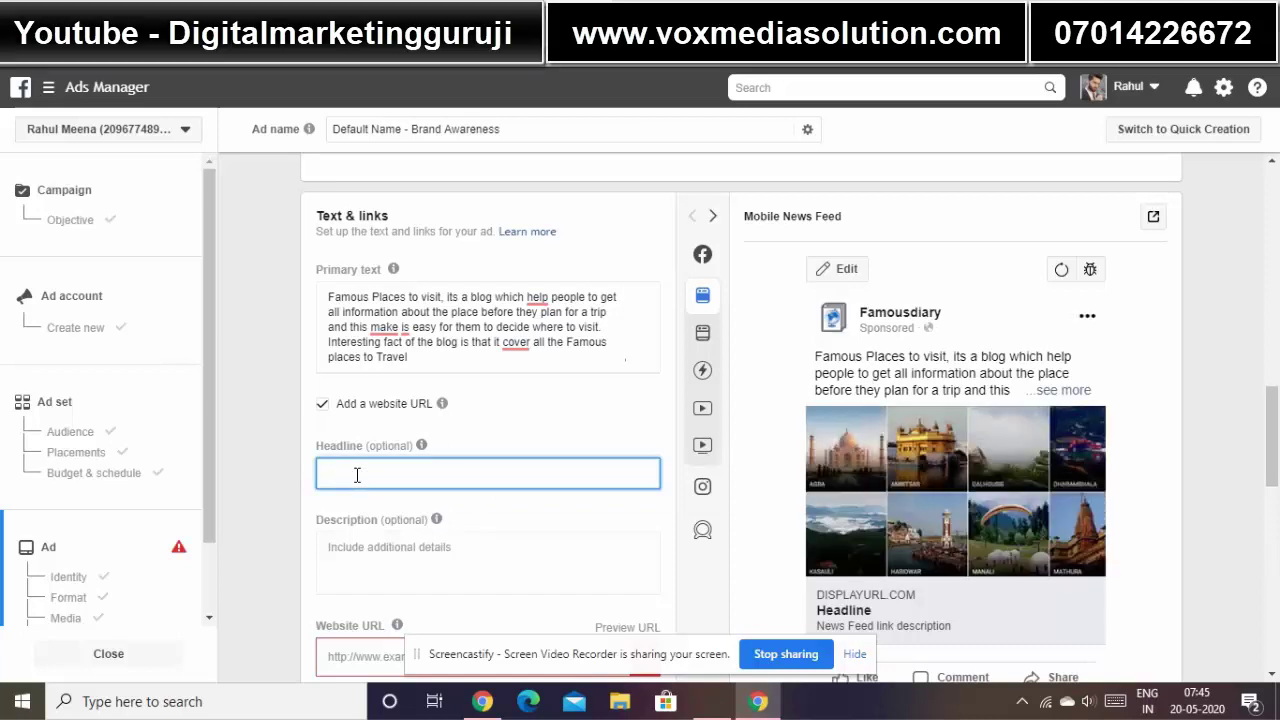
type("ecommers")
left_click(266, 463)
left_click(387, 544)
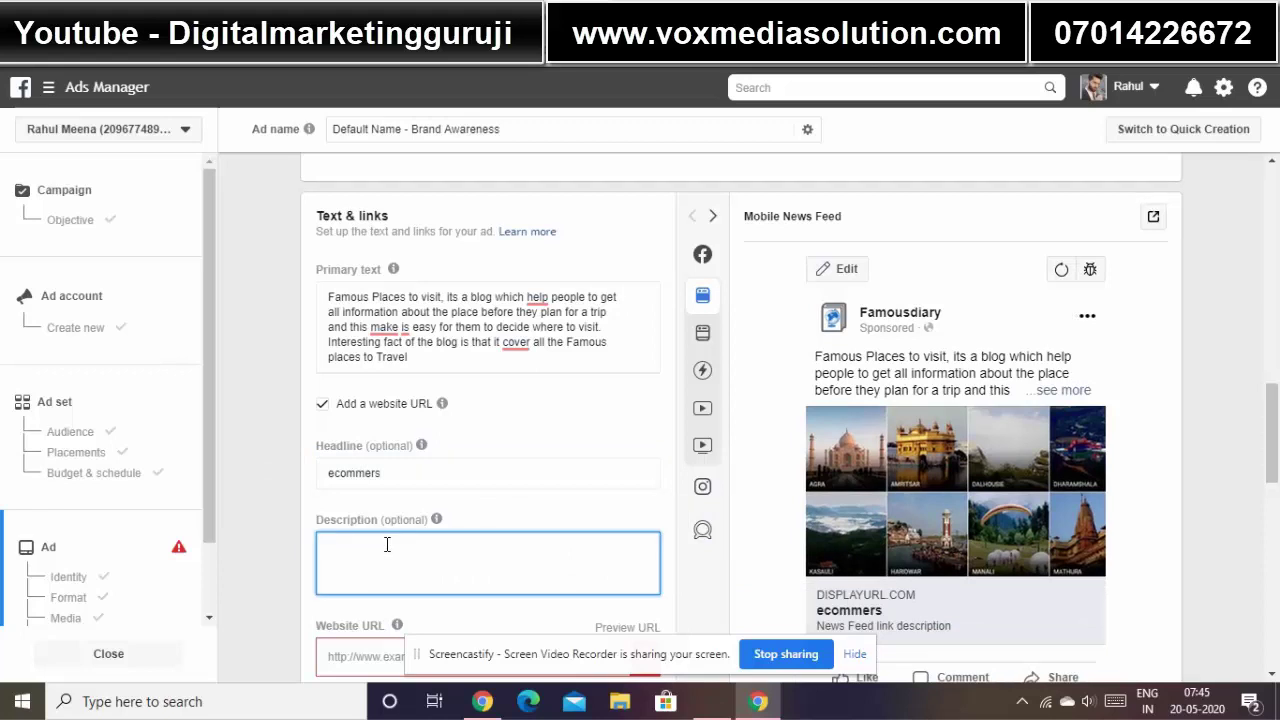
type("fghgvhjk,")
left_click(267, 507)
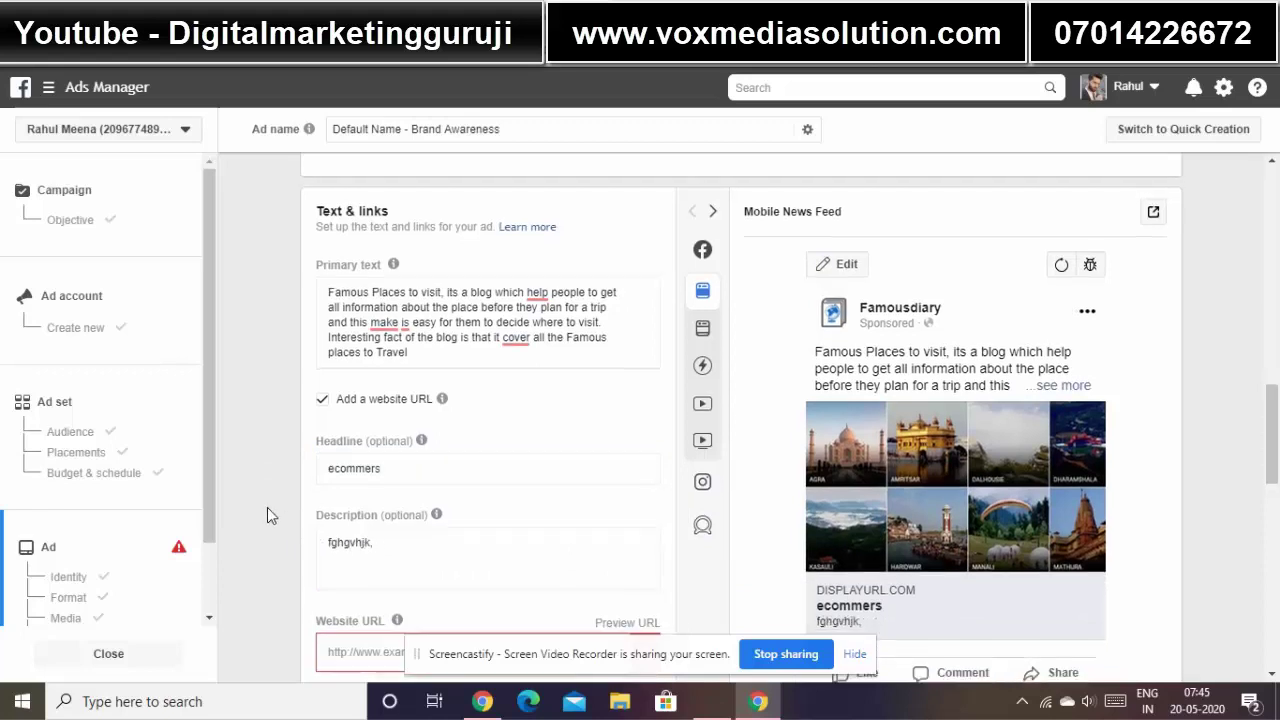
scroll(267, 507, "down", 3)
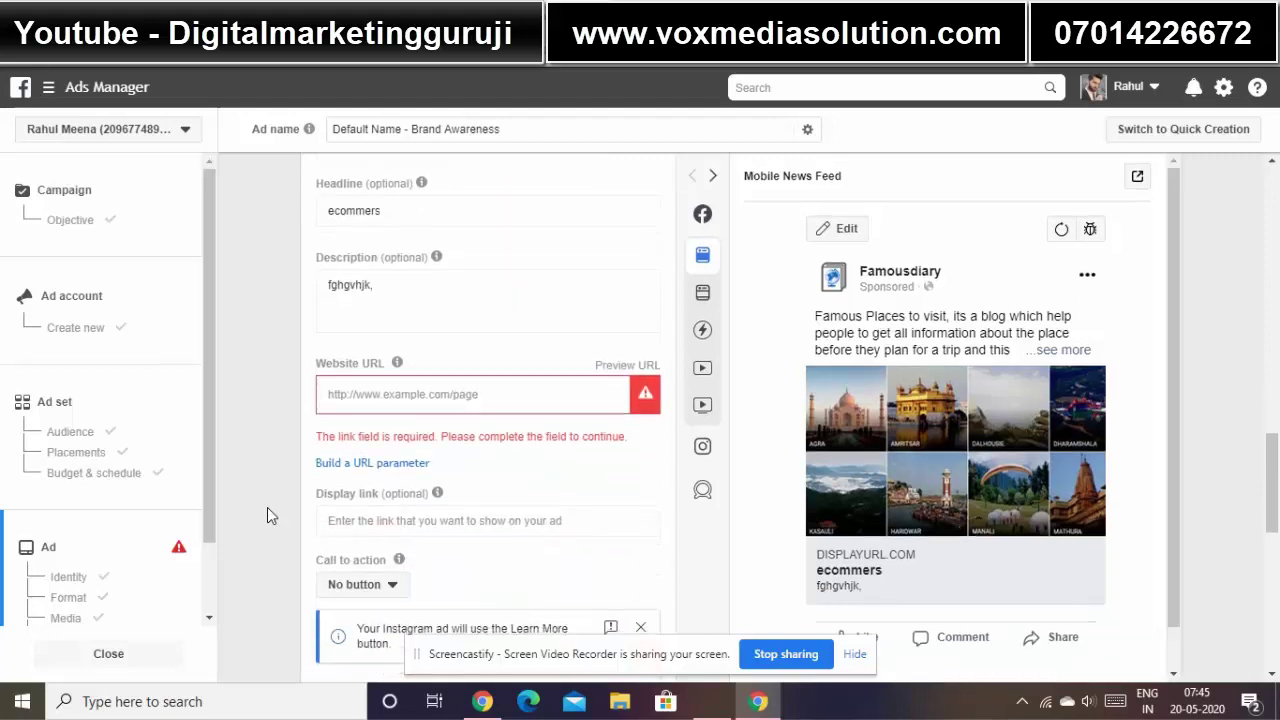
left_click(420, 395)
type("www.xyza.con")
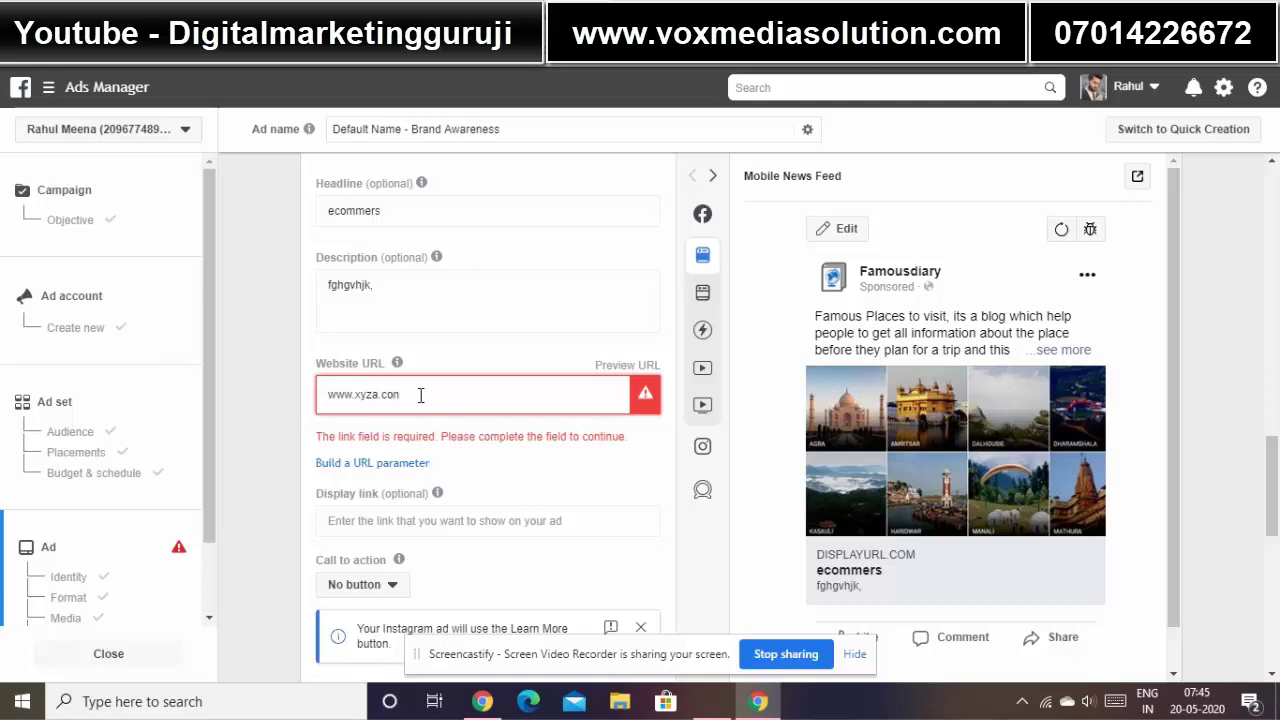
scroll(420, 395, "down", 2)
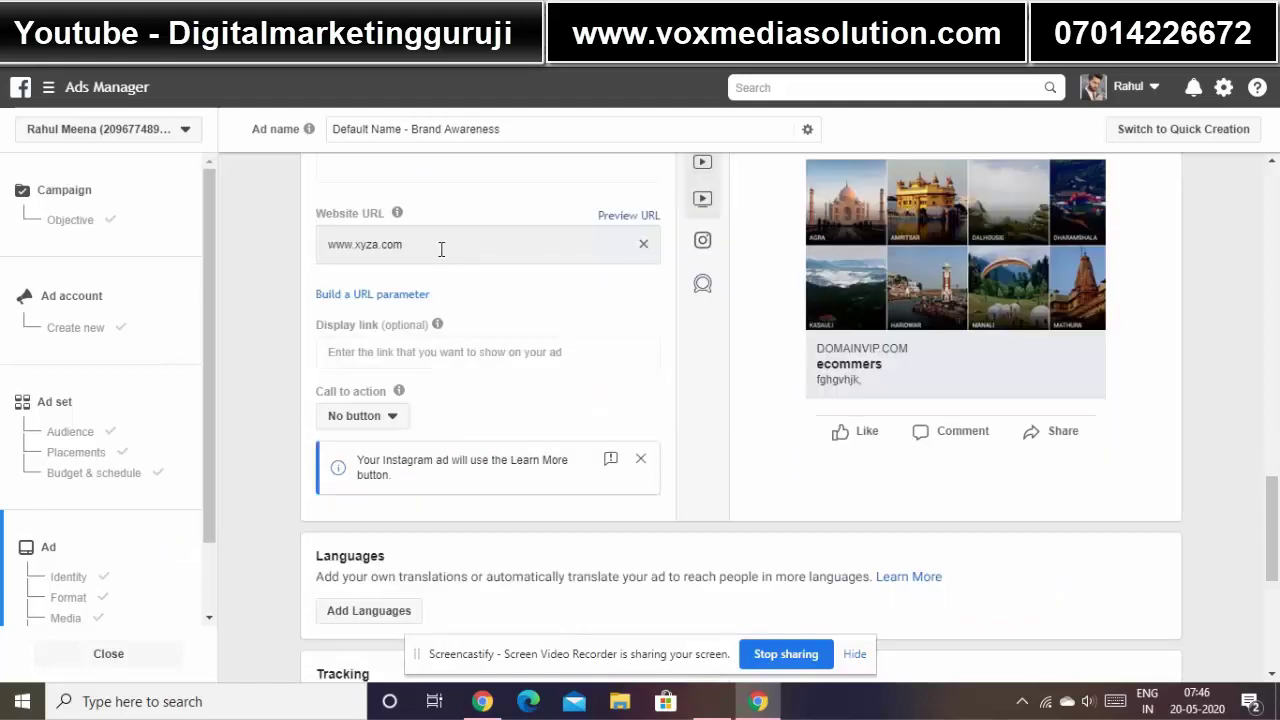
triple_click(441, 249)
left_click(278, 391)
Set the ad's call to action to Book Now and check it in the Mobile News Feed preview
scroll(278, 391, "down", 2)
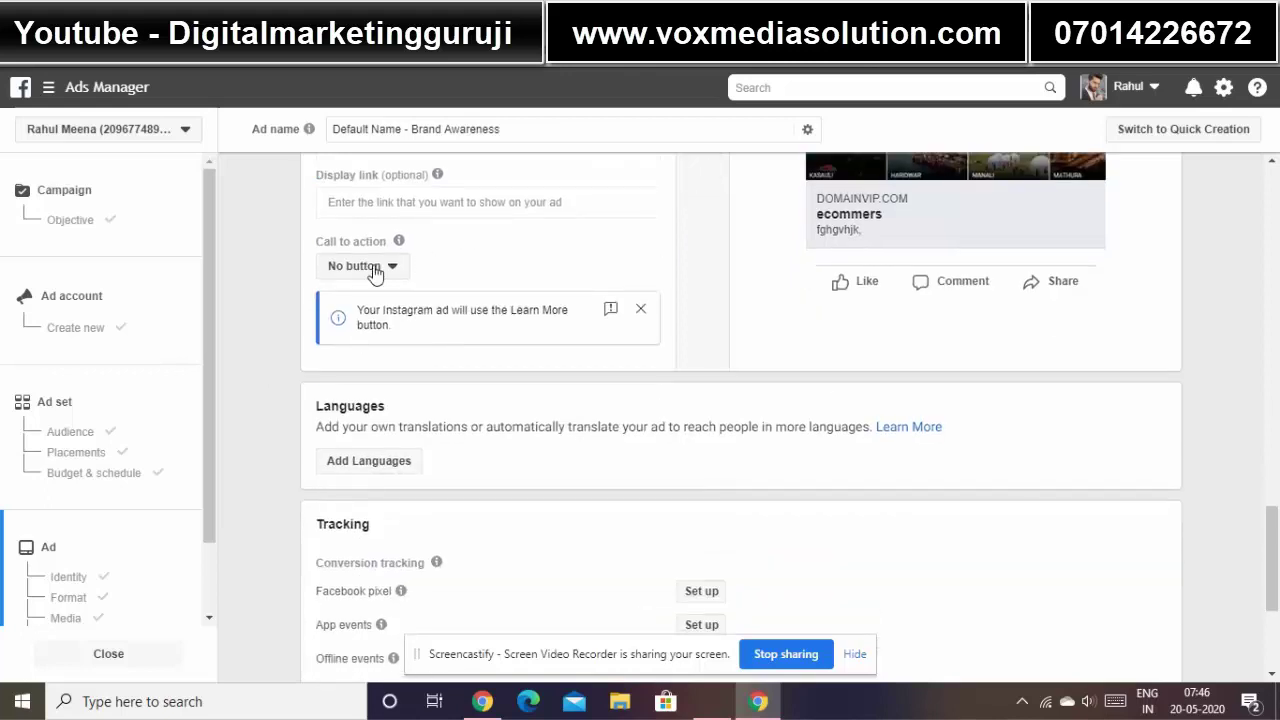
left_click(391, 272)
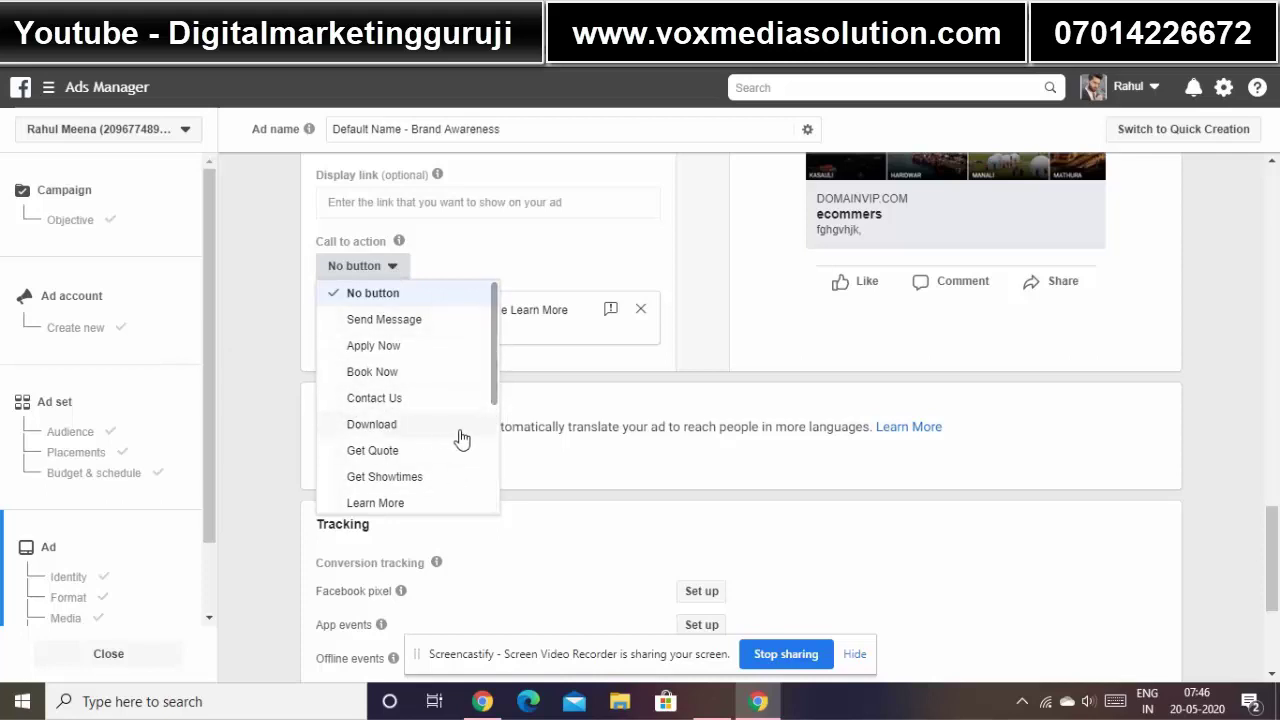
left_click(386, 376)
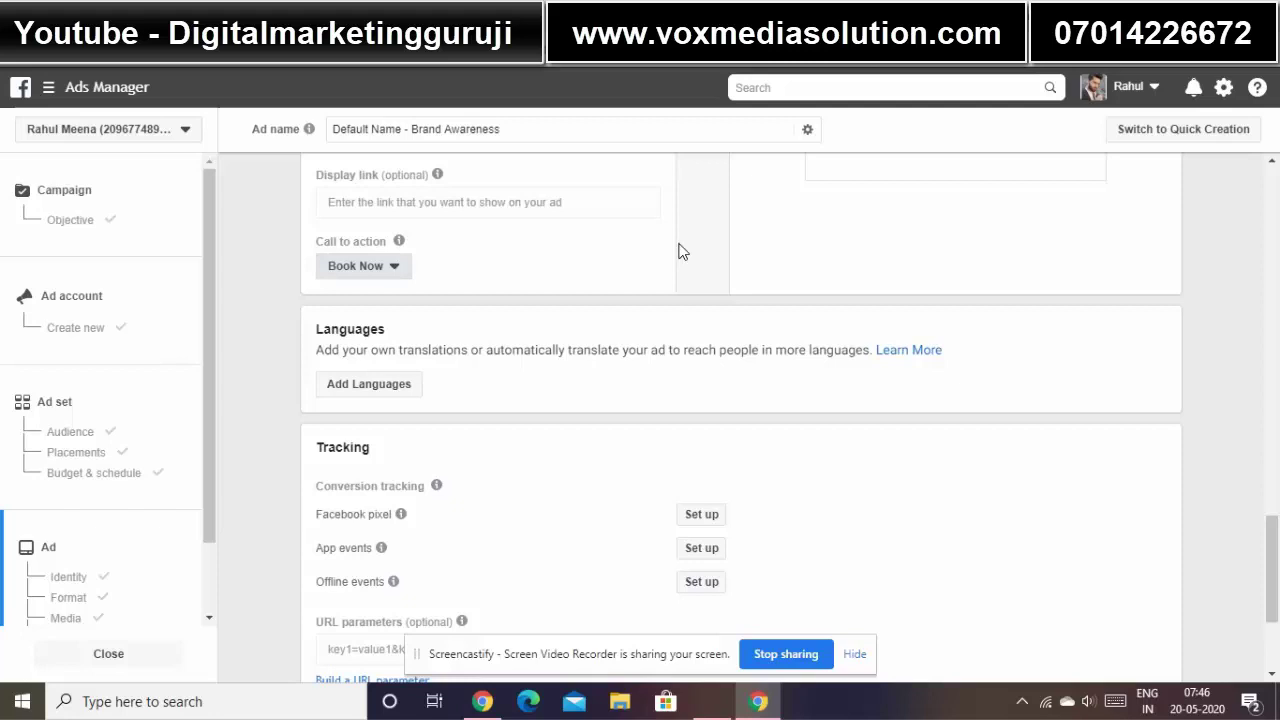
scroll(702, 264, "up", 4)
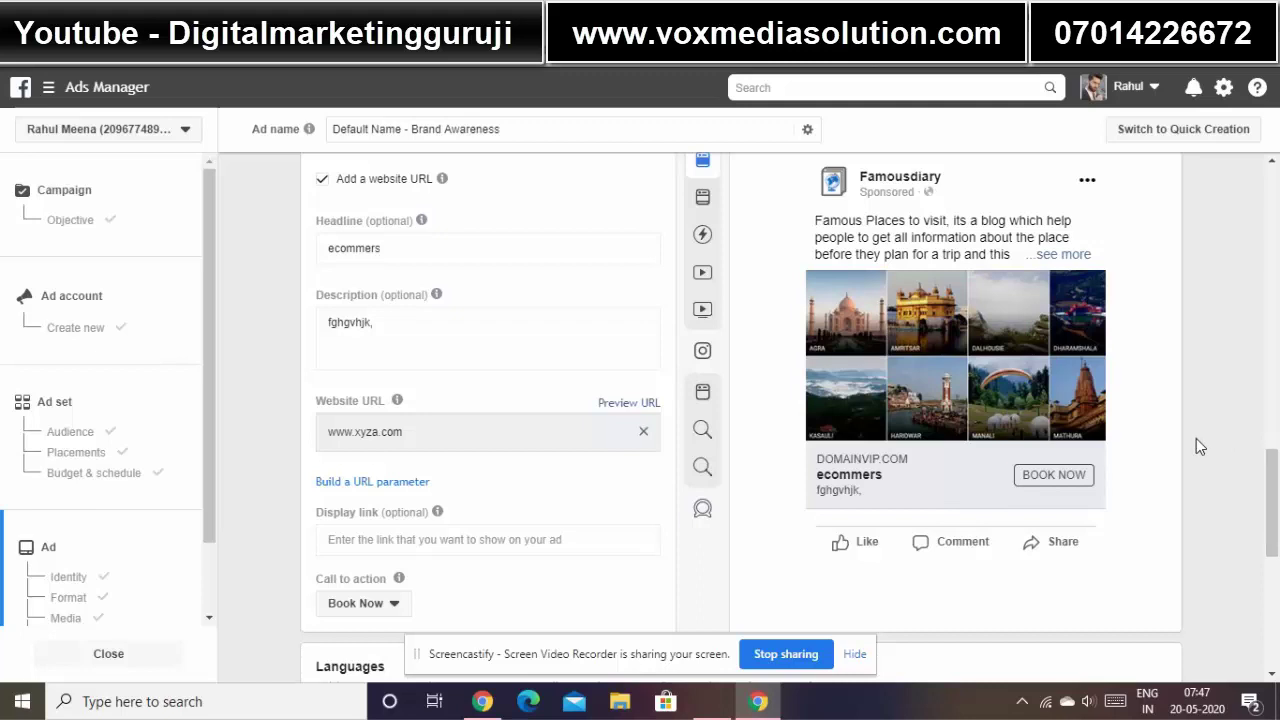
Confirm the finished ad to submit the campaign, leaving languages and tracking unconfigured
scroll(1196, 438, "down", 3)
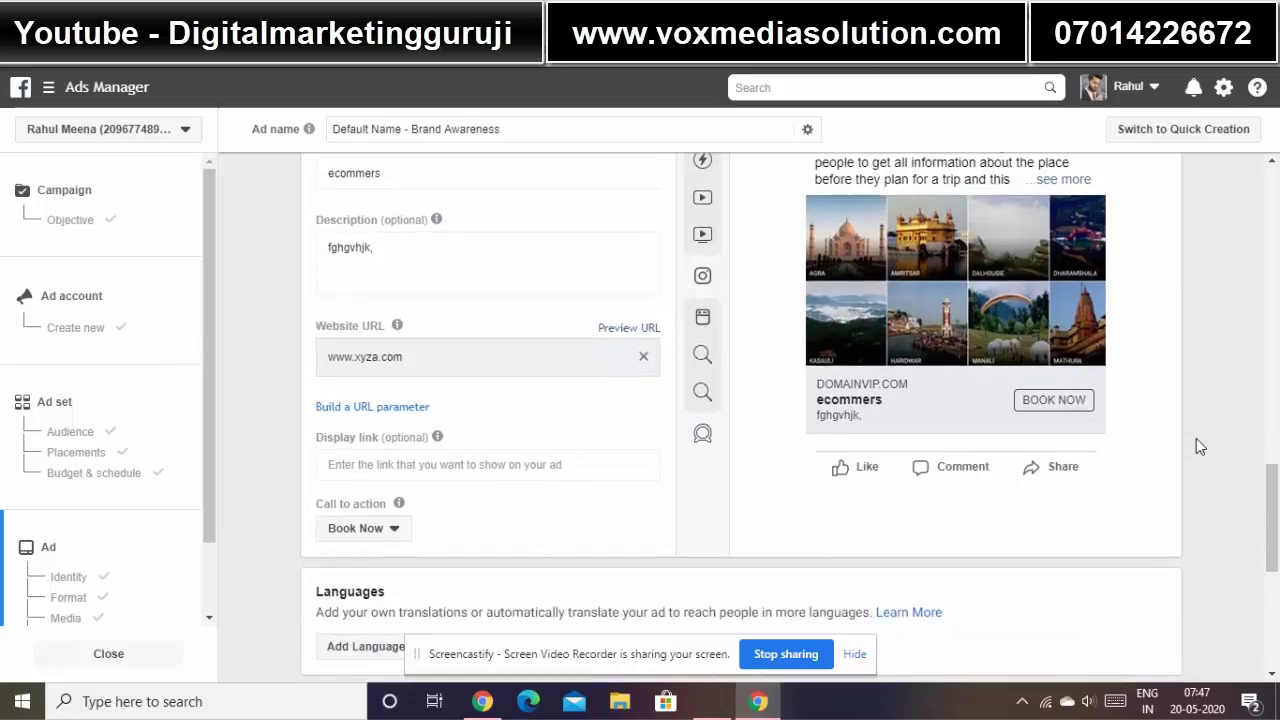
scroll(1198, 443, "down", 4)
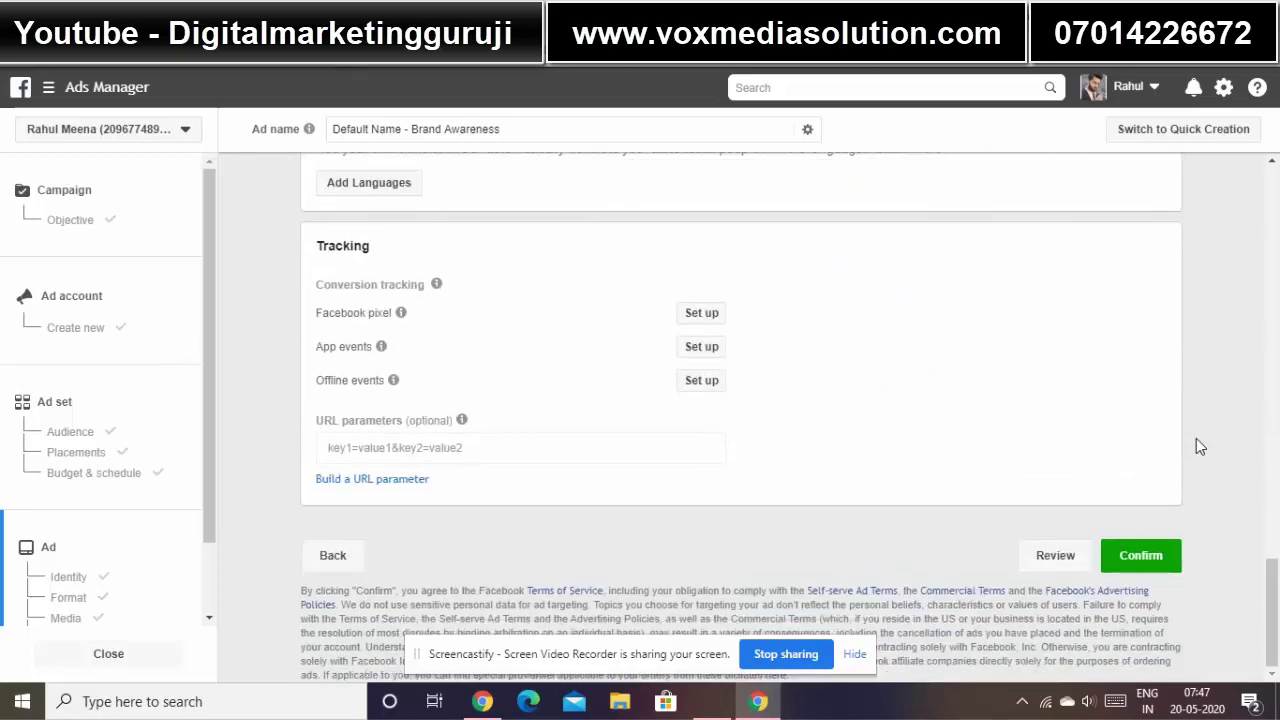
left_click(1141, 558)
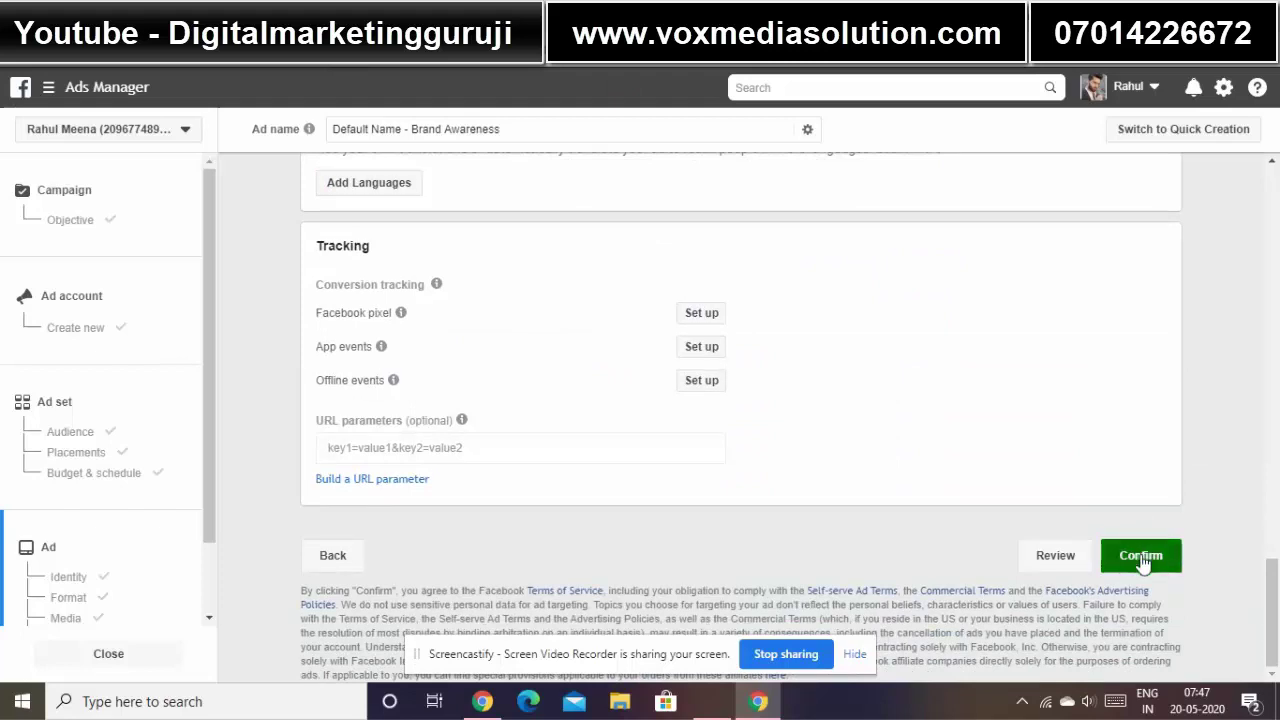